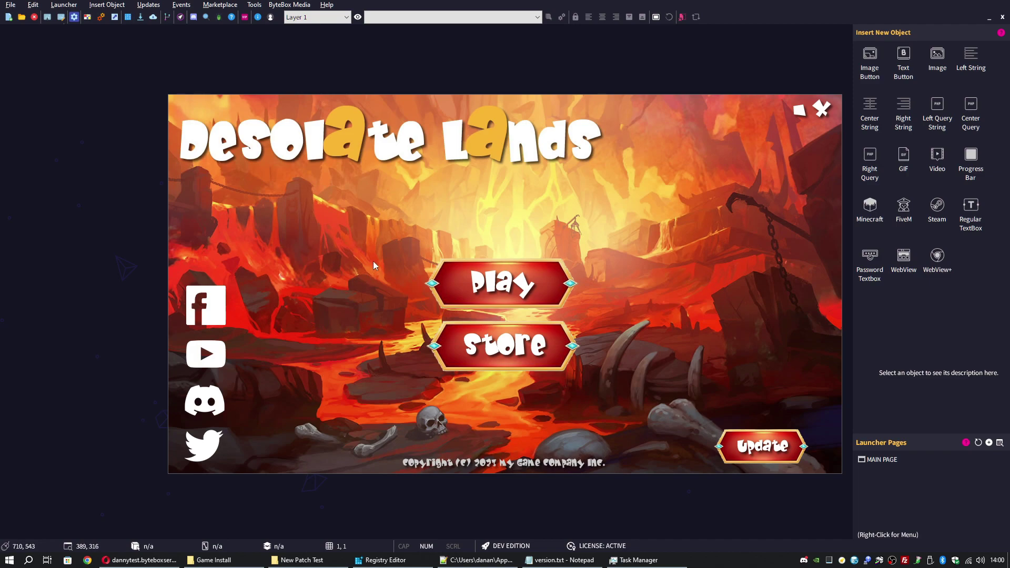
# Build the game launcher as mylauncher.exe with patching included.
pyautogui.click(10, 4)
pyautogui.click(52, 62)
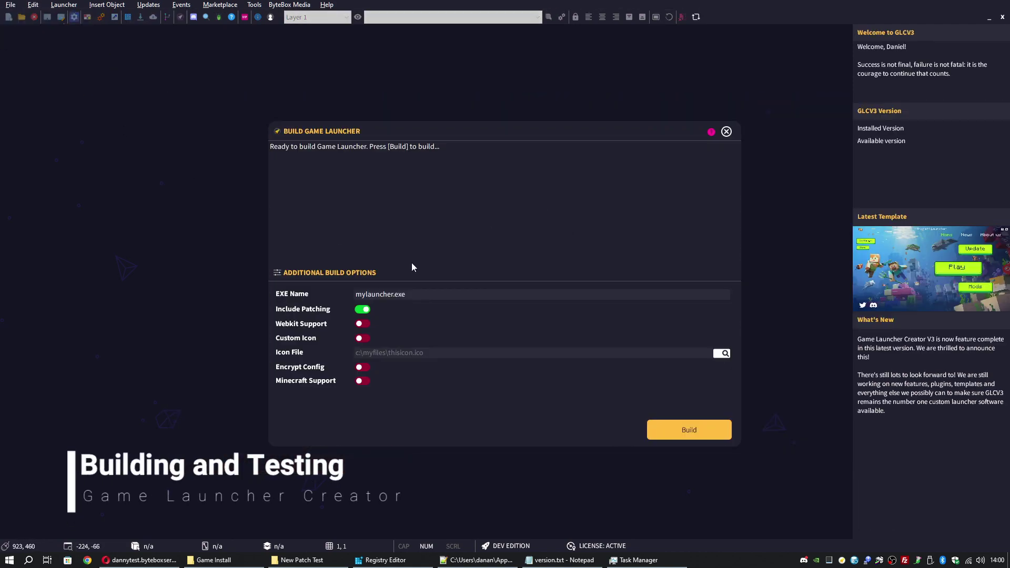
pyautogui.click(360, 313)
pyautogui.click(366, 312)
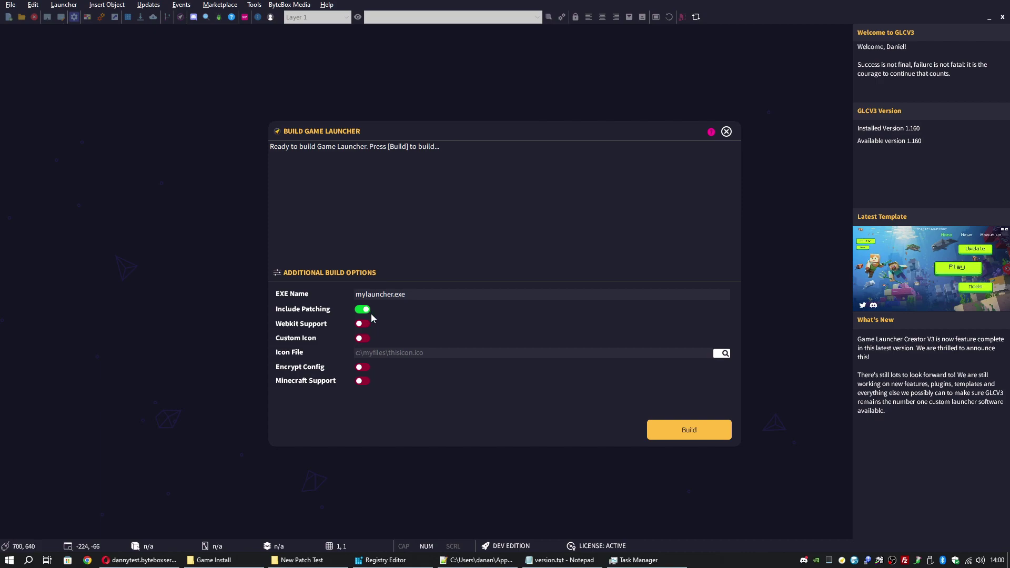
pyautogui.click(420, 298)
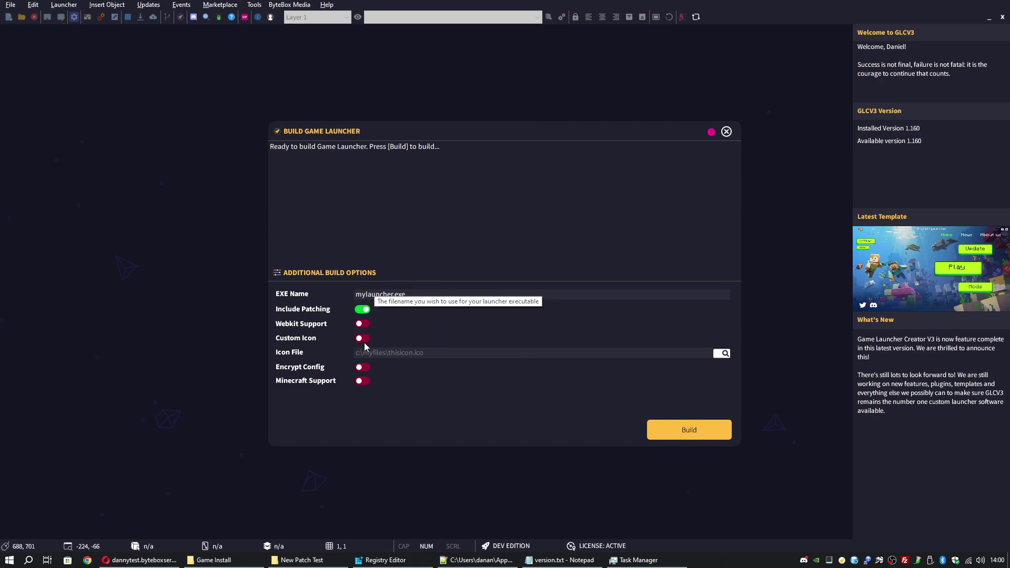
pyautogui.click(685, 426)
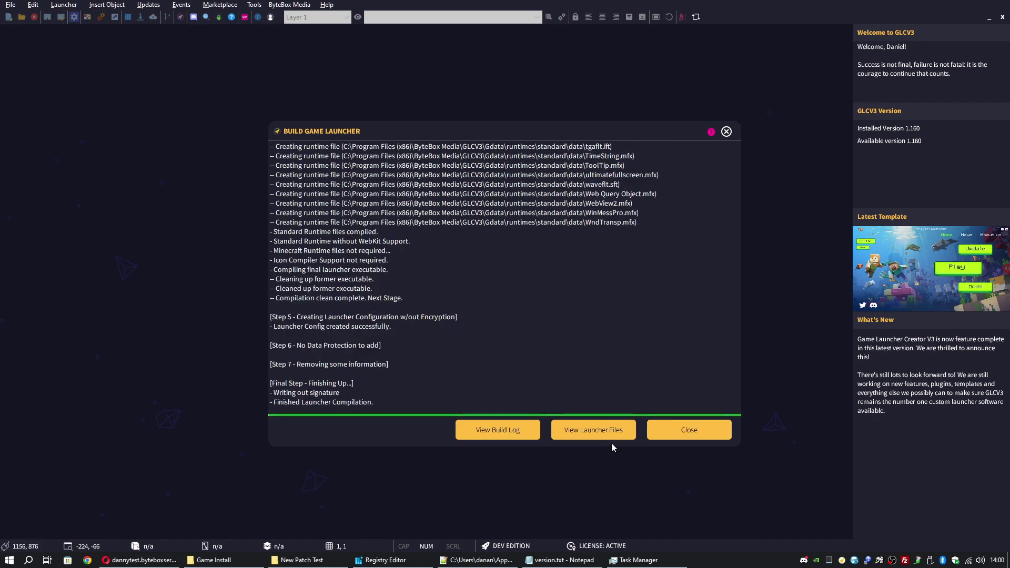
# Copy all the built launcher files from the build folder into the Game Install folder inside New Patch Test.
pyautogui.click(615, 438)
pyautogui.moveTo(381, 291); pyautogui.dragTo(382, 195)
pyautogui.click(425, 329)
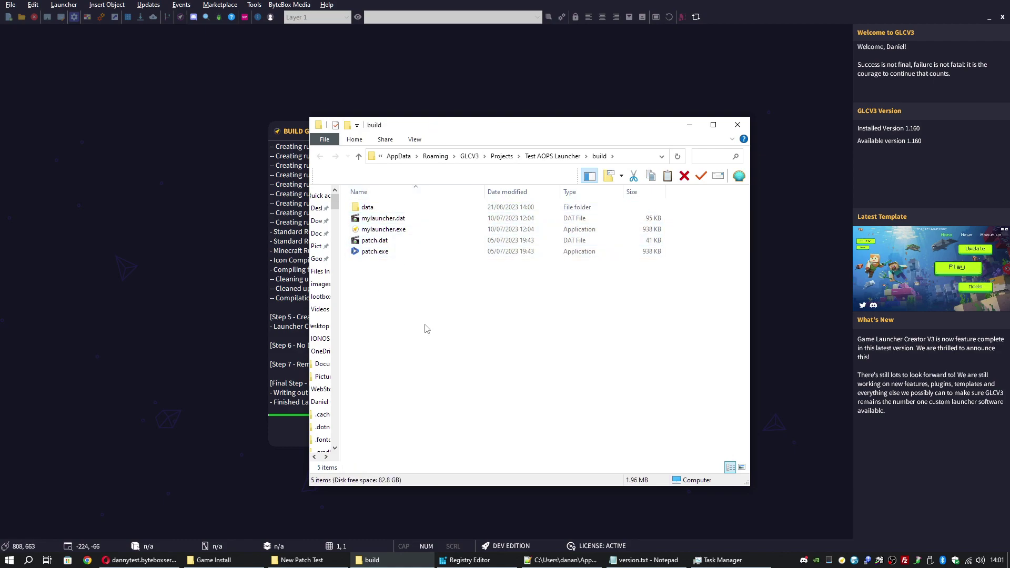
pyautogui.moveTo(385, 282); pyautogui.dragTo(359, 202)
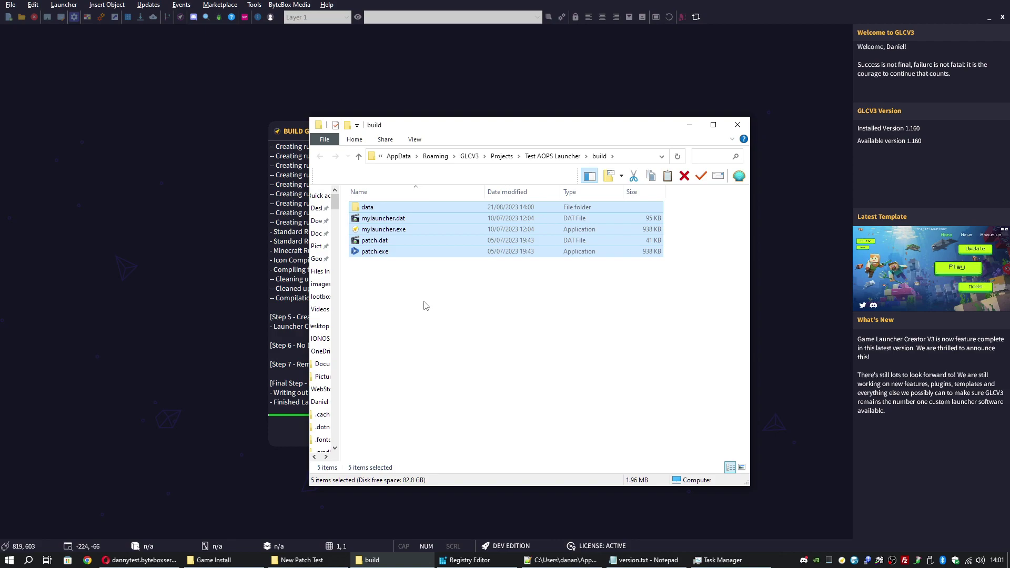
pyautogui.click(298, 560)
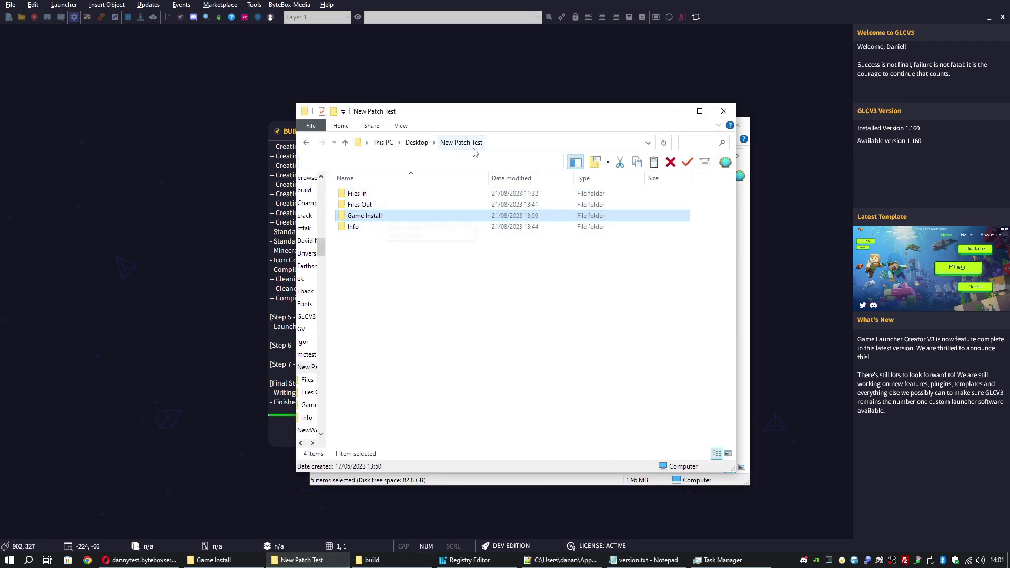
pyautogui.doubleClick(390, 221)
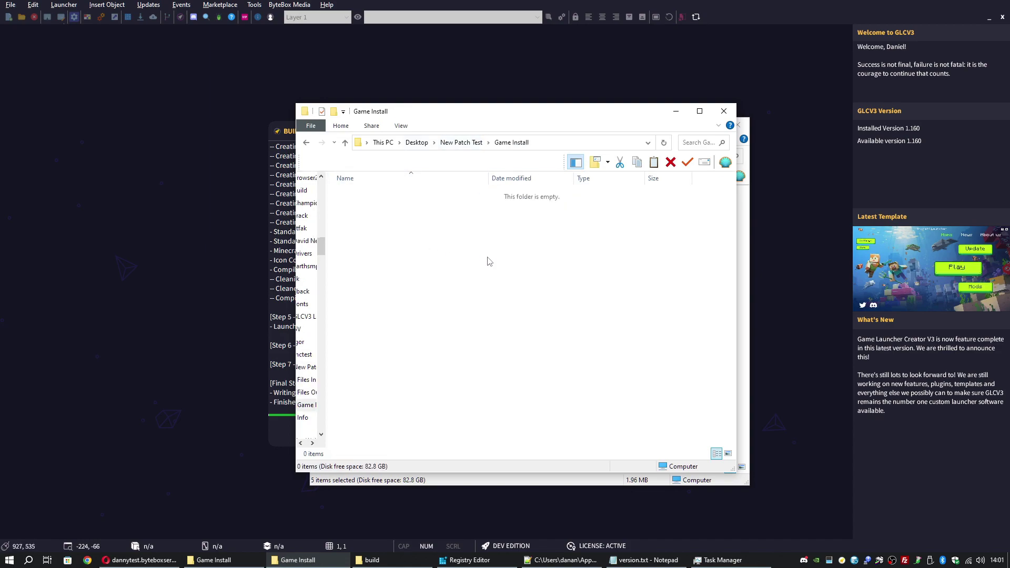
pyautogui.hotkey('ctrl', 'v')
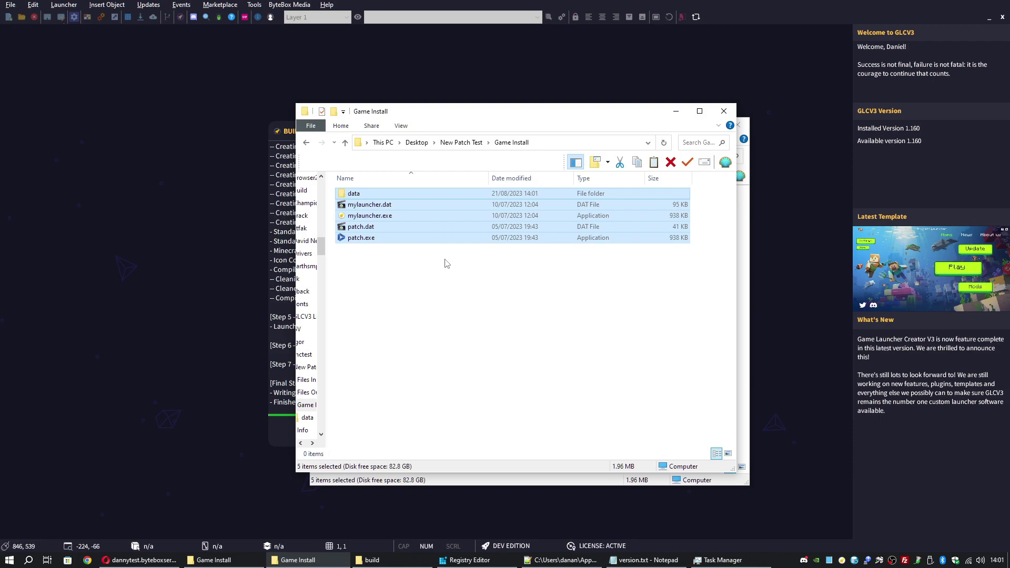
pyautogui.click(445, 263)
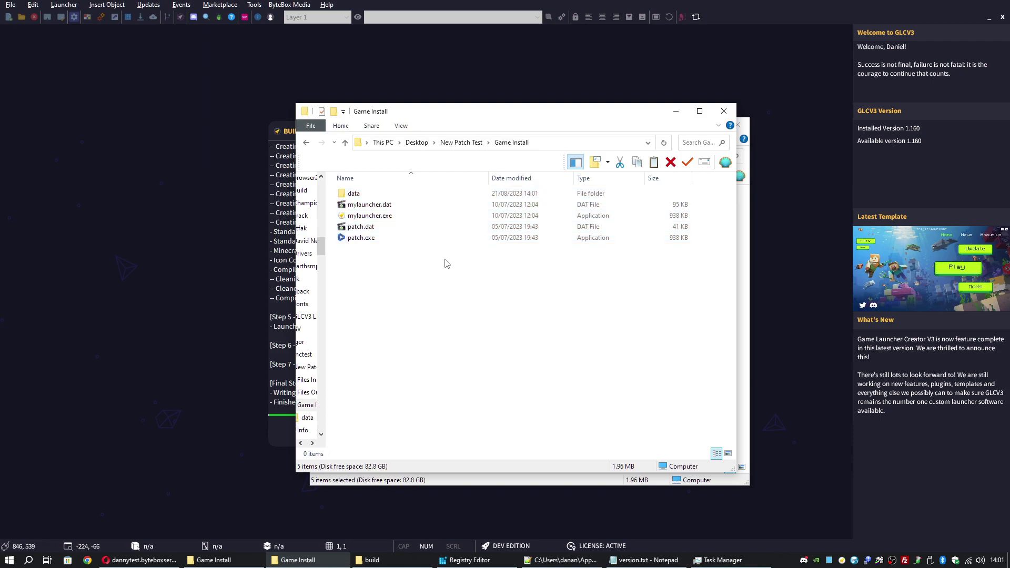
# Close the build dialog and minimise the build folder and launcher editor, leaving the Game Install folder in view.
pyautogui.rightClick(419, 297)
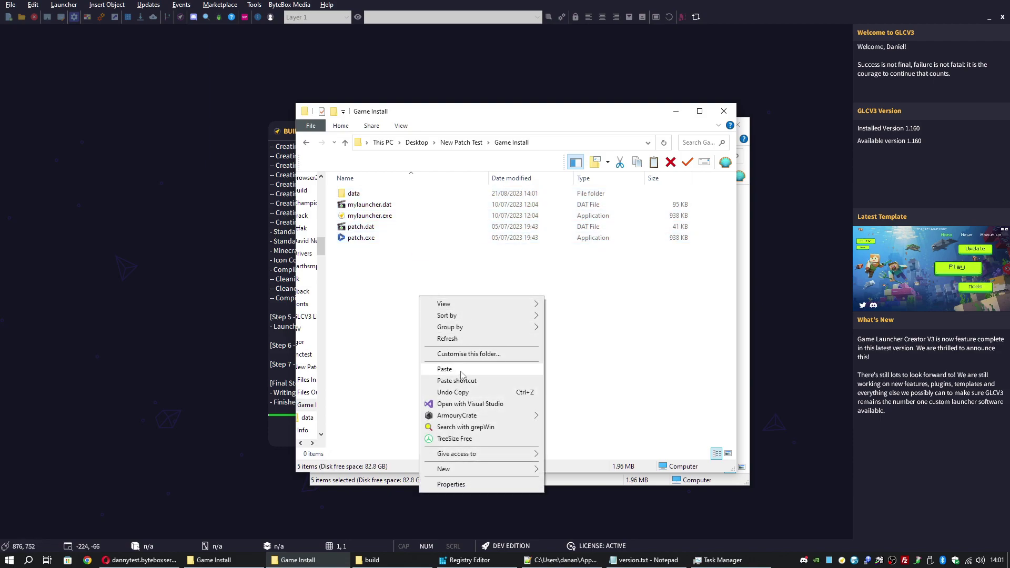
pyautogui.click(662, 330)
pyautogui.click(745, 227)
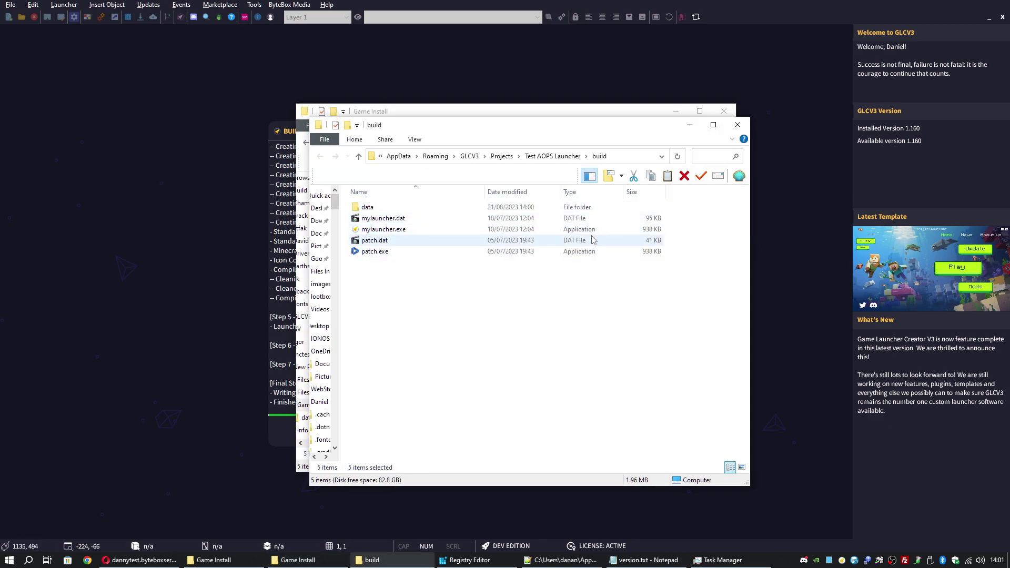
pyautogui.click(690, 125)
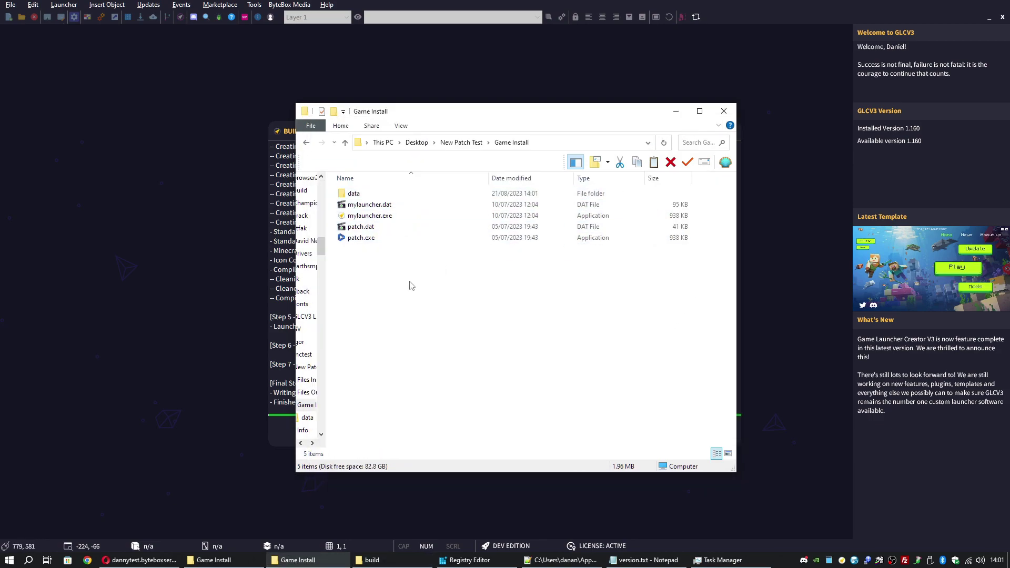
pyautogui.click(990, 17)
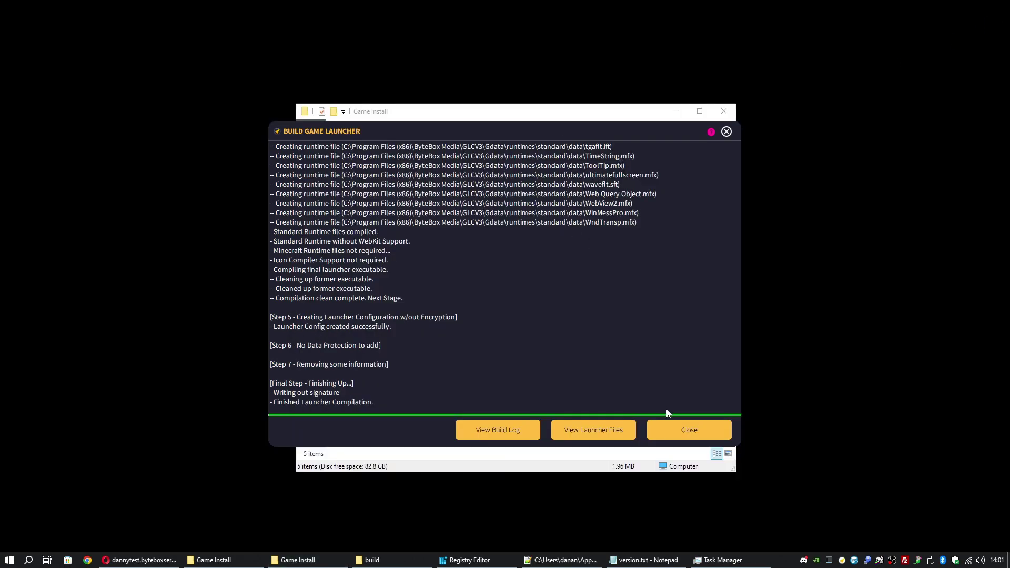
pyautogui.click(683, 430)
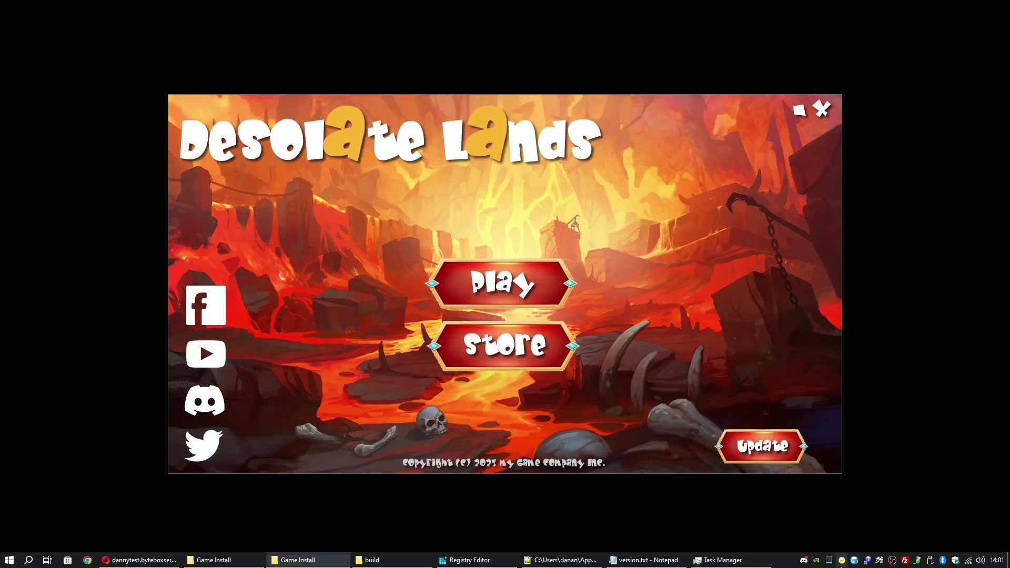
pyautogui.click(842, 561)
pyautogui.click(989, 18)
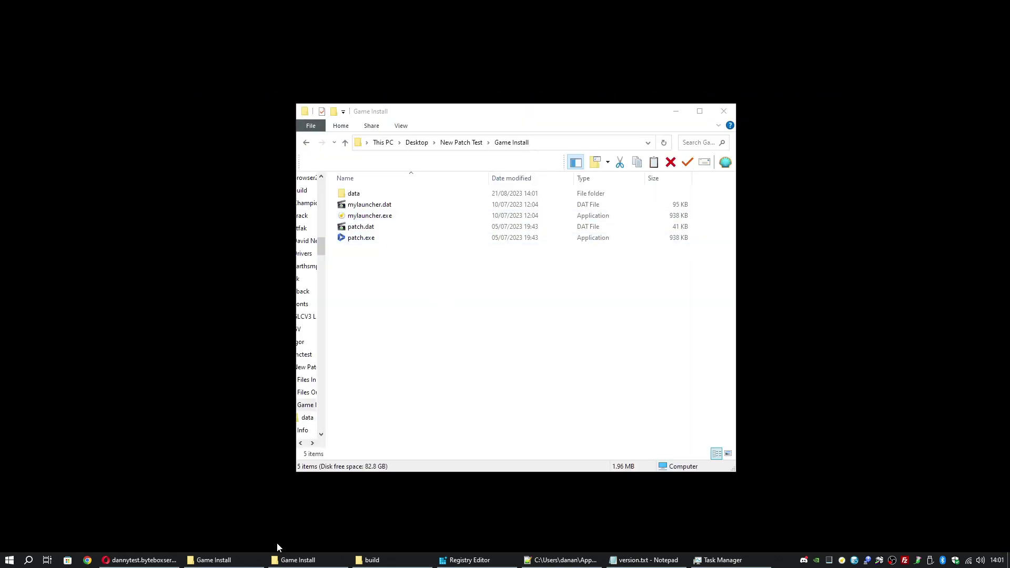
# Rename the patchcfg file in New Patch Test's Info folder to patch.cfg.
pyautogui.click(231, 560)
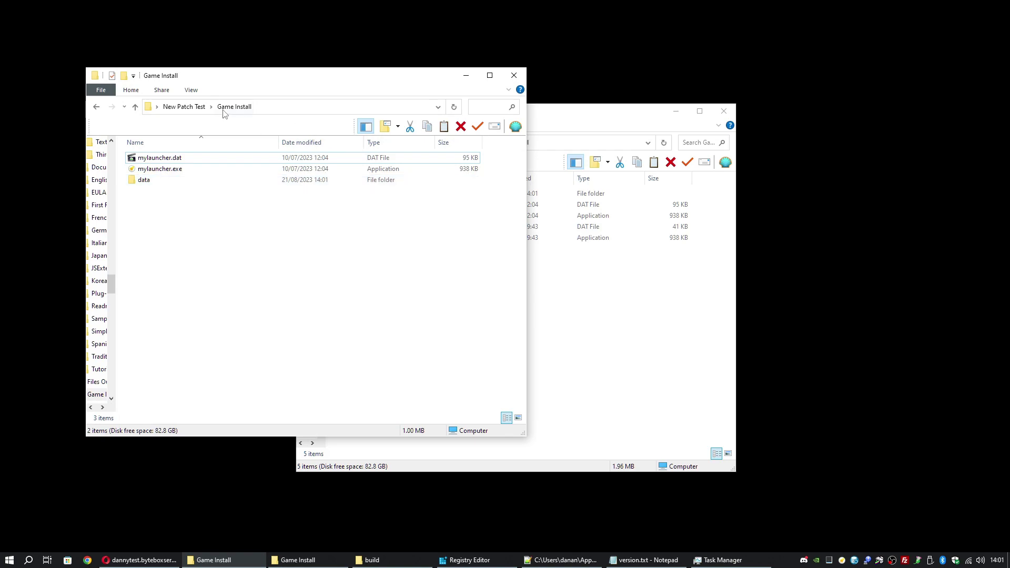
pyautogui.click(196, 106)
pyautogui.doubleClick(160, 191)
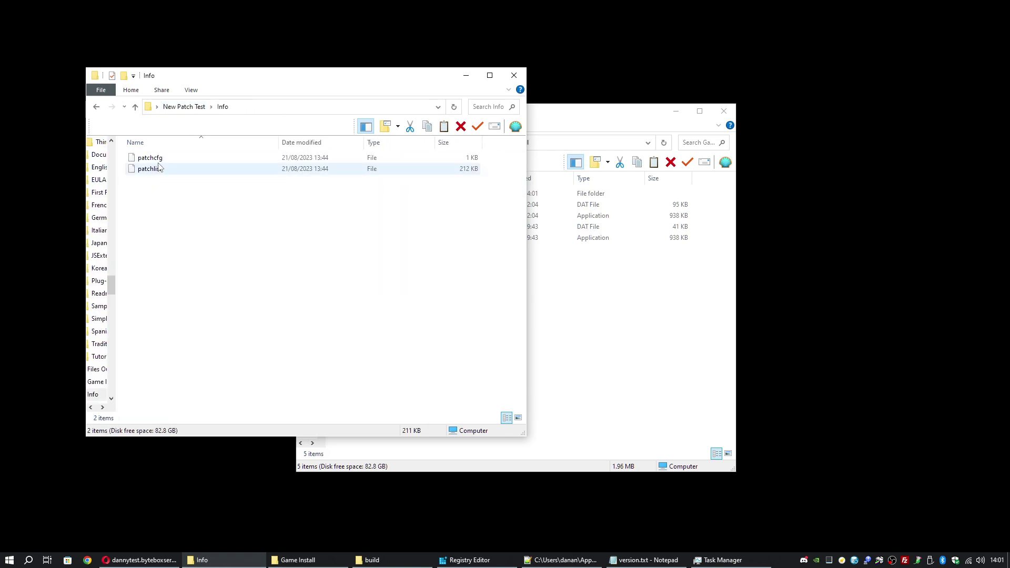
pyautogui.click(157, 158)
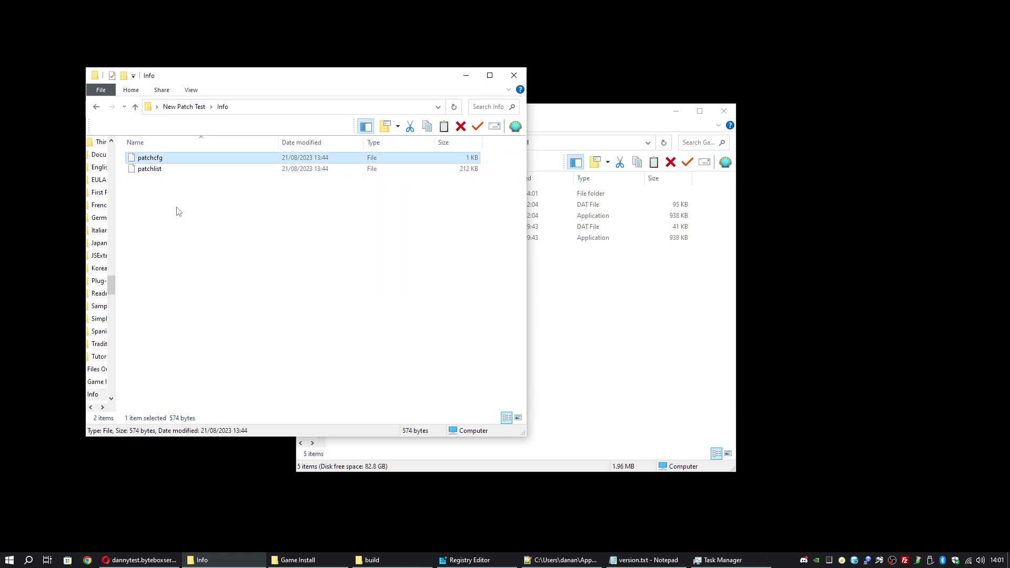
pyautogui.rightClick(157, 158)
pyautogui.click(187, 381)
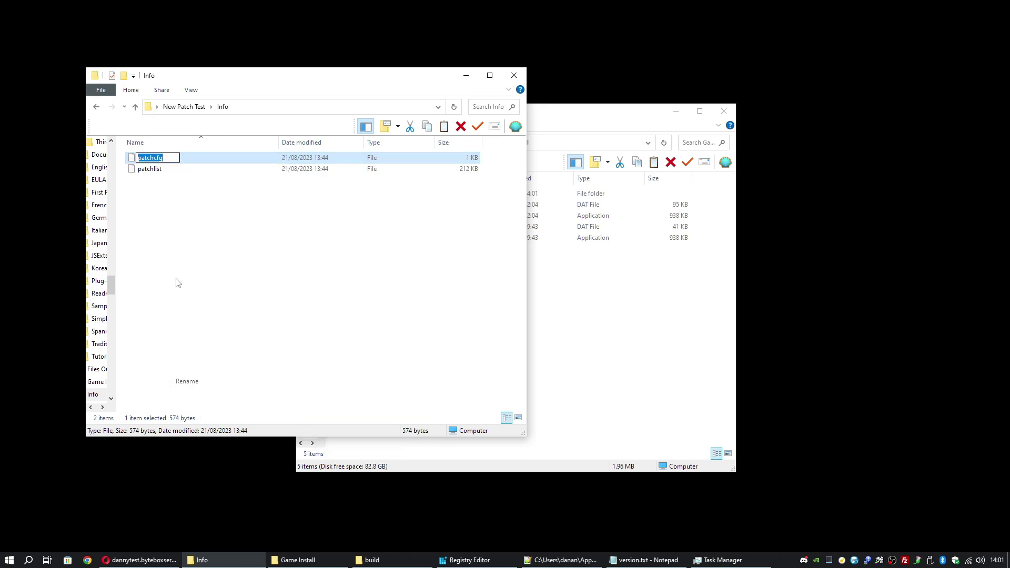
pyautogui.click(155, 158)
pyautogui.write('.')
pyautogui.press('Return')
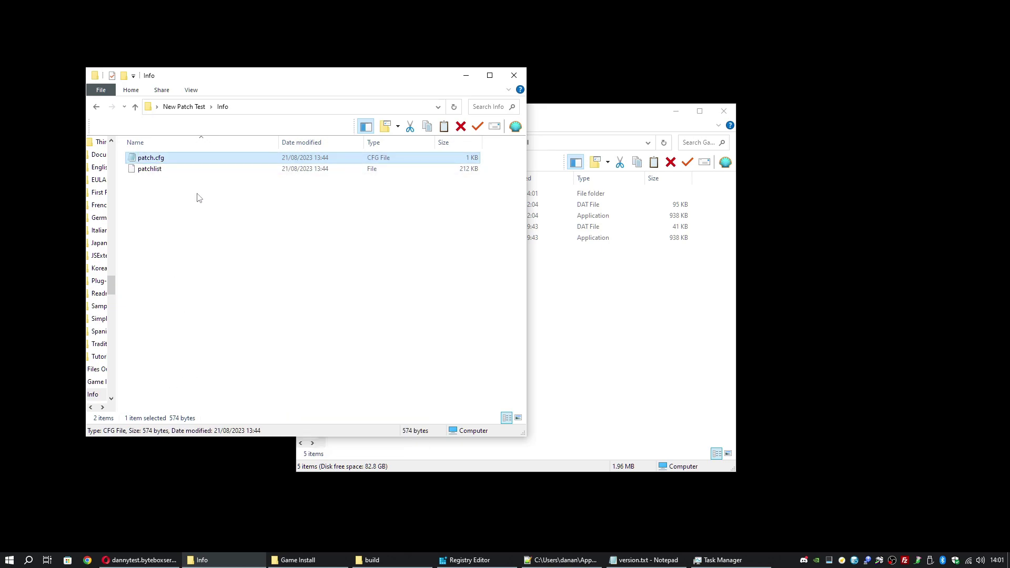
# Copy patch.cfg from the Info folder into the data folder of Game Install.
pyautogui.rightClick(180, 161)
pyautogui.click(247, 368)
pyautogui.click(504, 268)
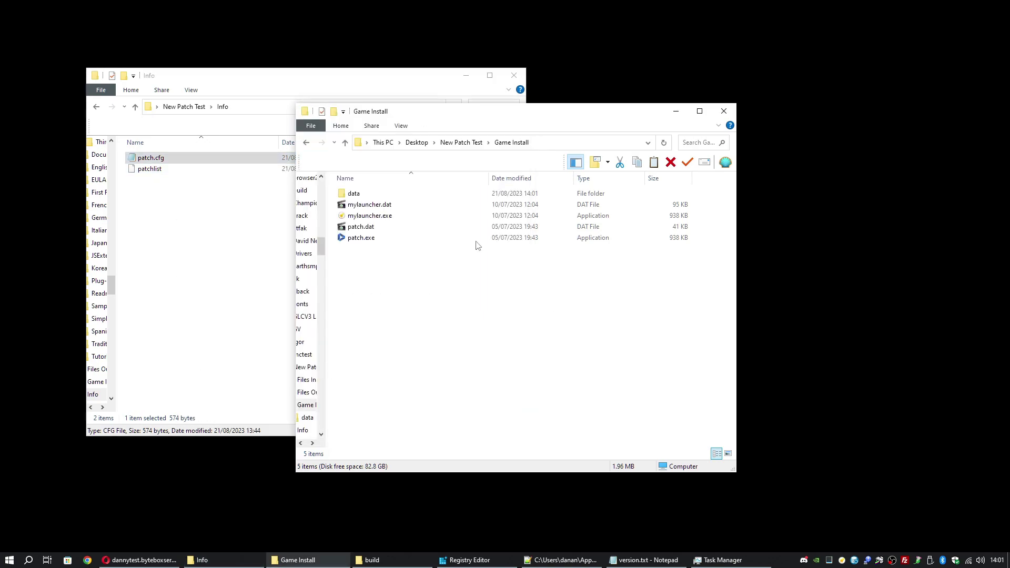
pyautogui.doubleClick(385, 195)
pyautogui.rightClick(666, 305)
pyautogui.click(689, 378)
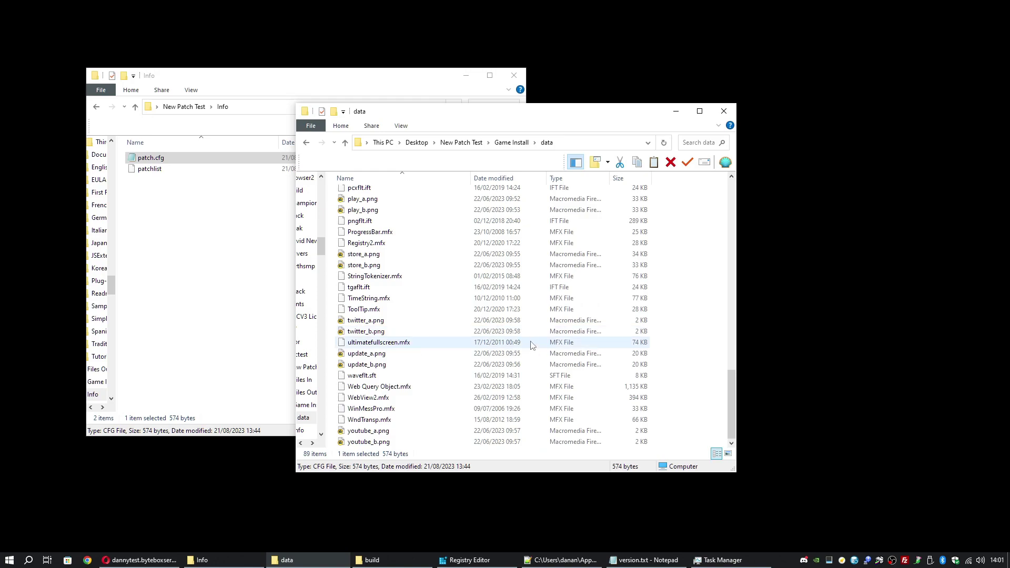
# Inspect the contents of the copied patch.cfg, close it and return to the Game Install folder.
pyautogui.scroll(4, 531, 345)
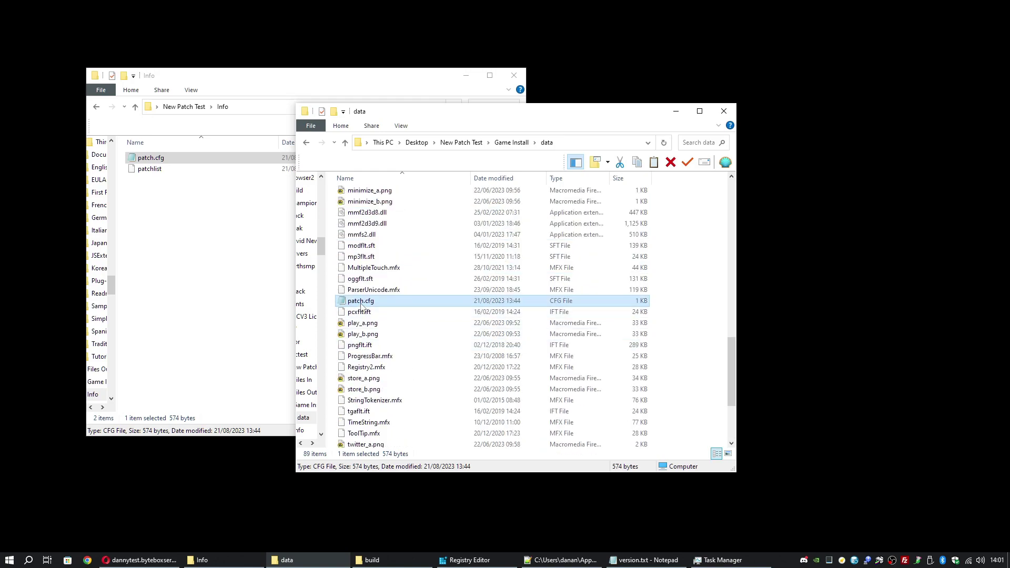
pyautogui.doubleClick(383, 302)
pyautogui.moveTo(774, 181); pyautogui.dragTo(523, 132)
pyautogui.moveTo(588, 252); pyautogui.dragTo(451, 153)
pyautogui.click(451, 153)
pyautogui.click(735, 129)
pyautogui.click(499, 141)
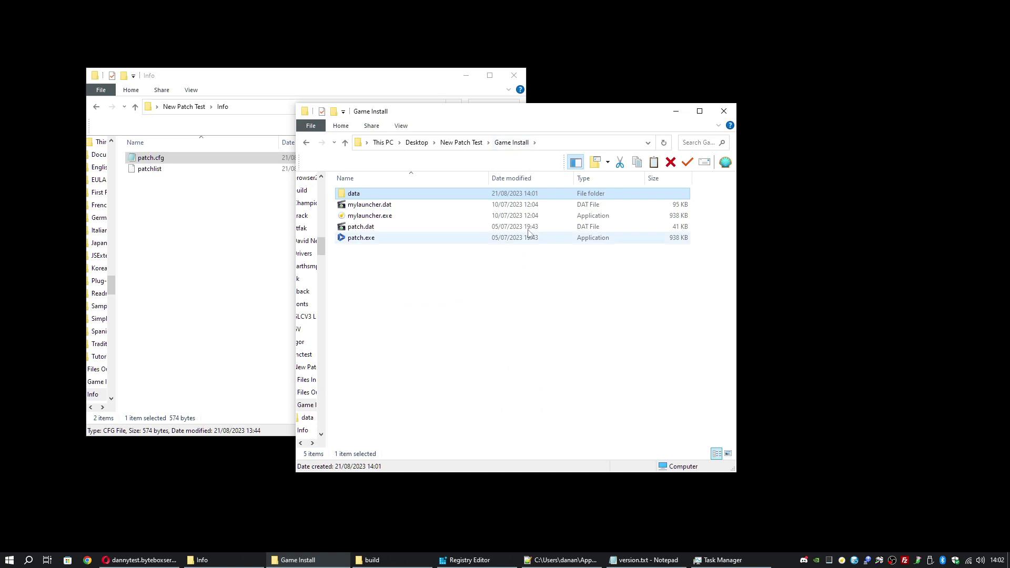
# Minimise the Info folder, switch to Game Launcher Creator V3 and examine the local version method and file settings.
pyautogui.click(467, 75)
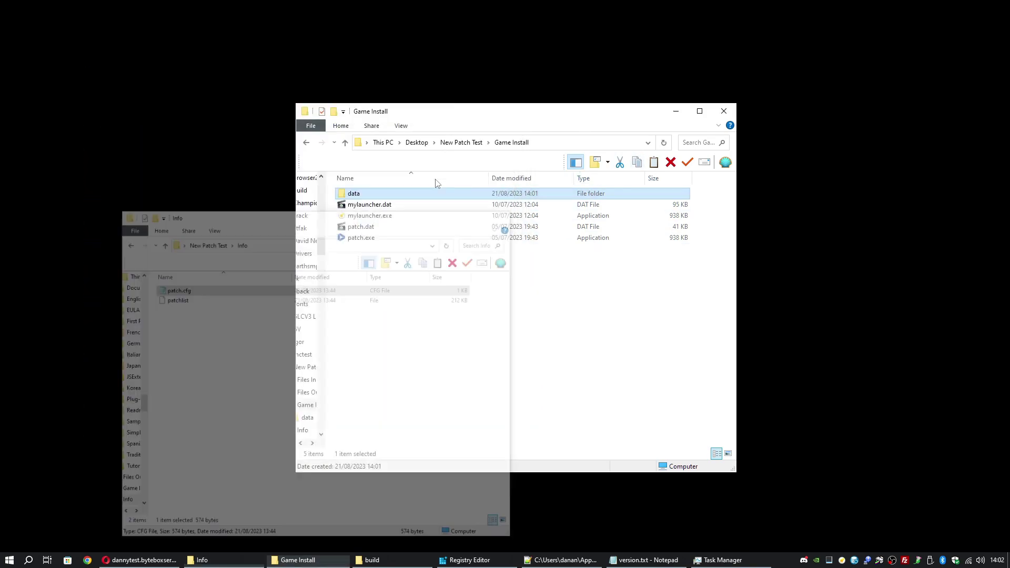
pyautogui.click(387, 221)
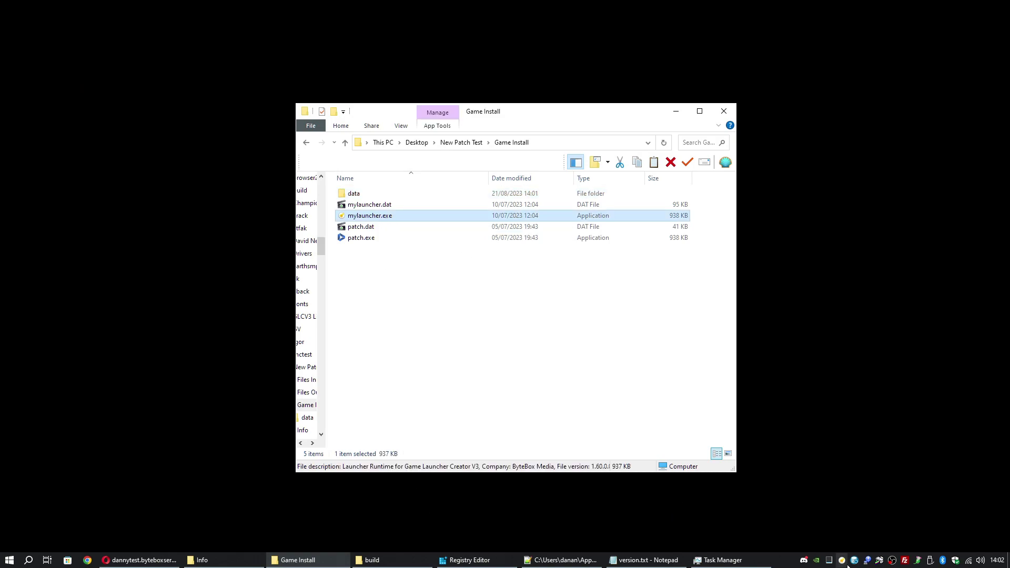
pyautogui.click(842, 560)
pyautogui.click(107, 5)
pyautogui.click(111, 5)
pyautogui.click(149, 4)
pyautogui.click(161, 17)
pyautogui.click(361, 170)
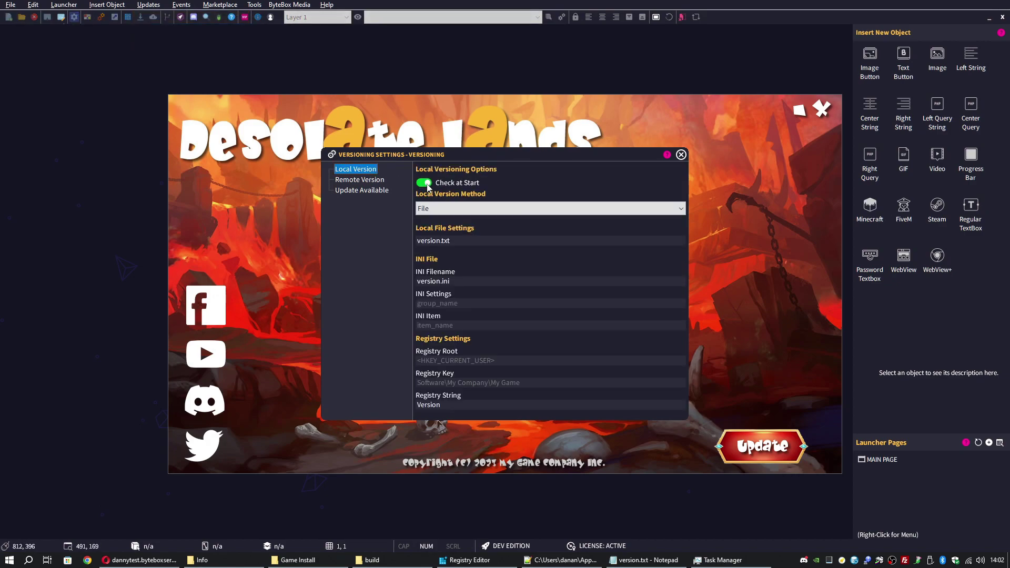
pyautogui.click(458, 242)
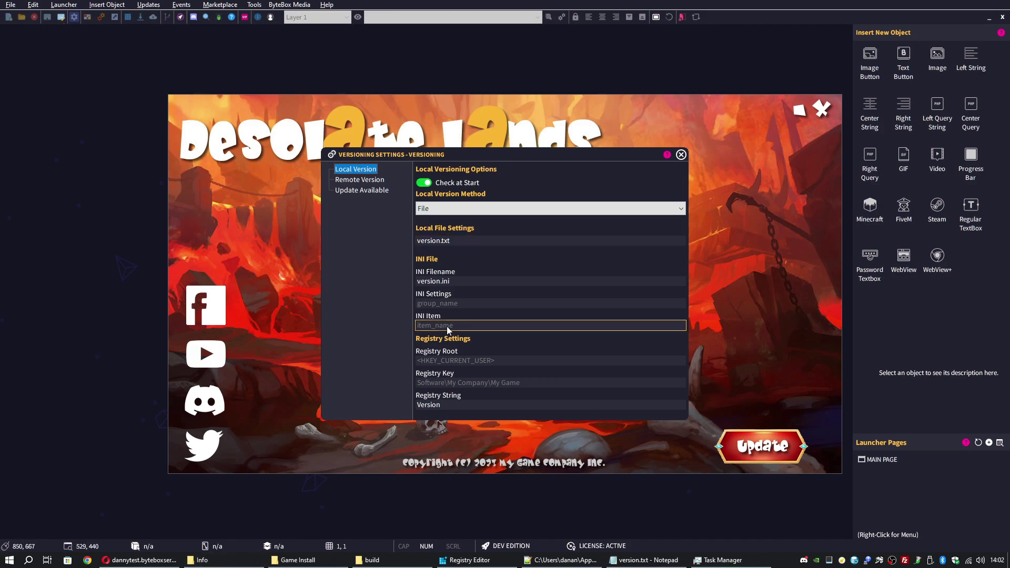
# Check the remote version and update-available settings, and close the versioning settings.
pyautogui.click(362, 180)
pyautogui.moveTo(569, 261); pyautogui.dragTo(431, 262)
pyautogui.click(361, 191)
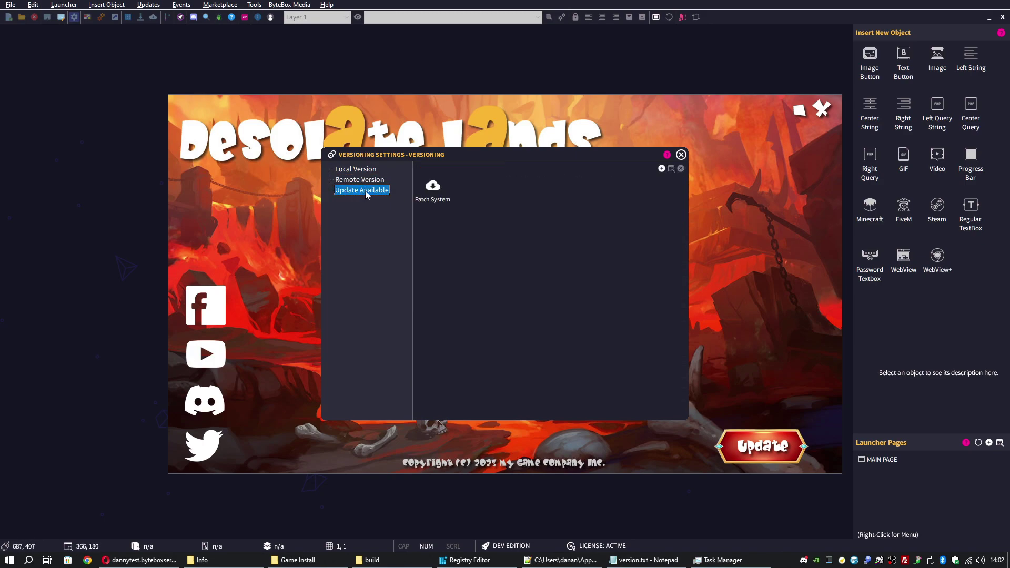
pyautogui.click(437, 198)
pyautogui.click(682, 154)
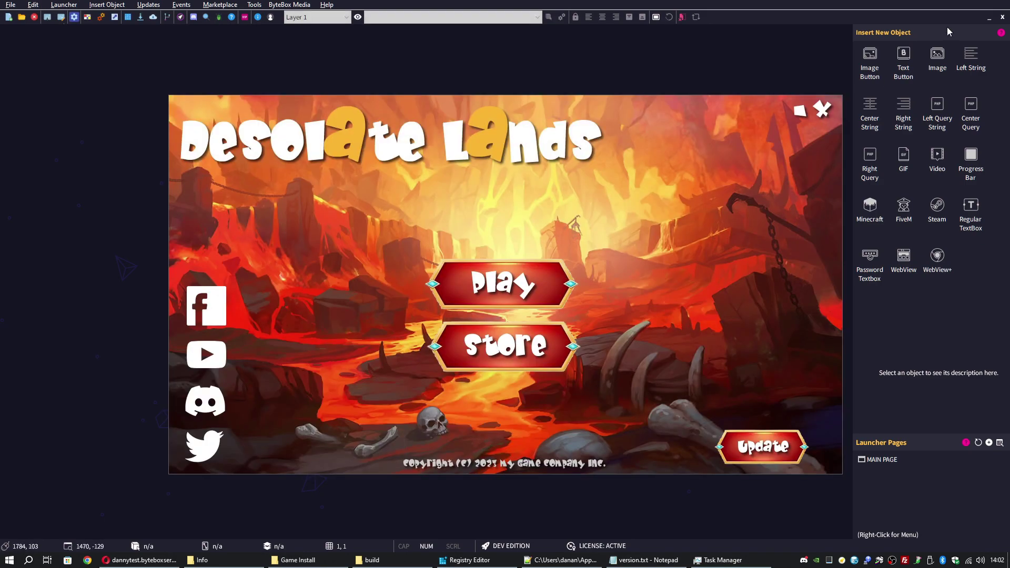
# Minimise the launcher editor and create a text document named version.txt in the Game Install folder.
pyautogui.click(990, 26)
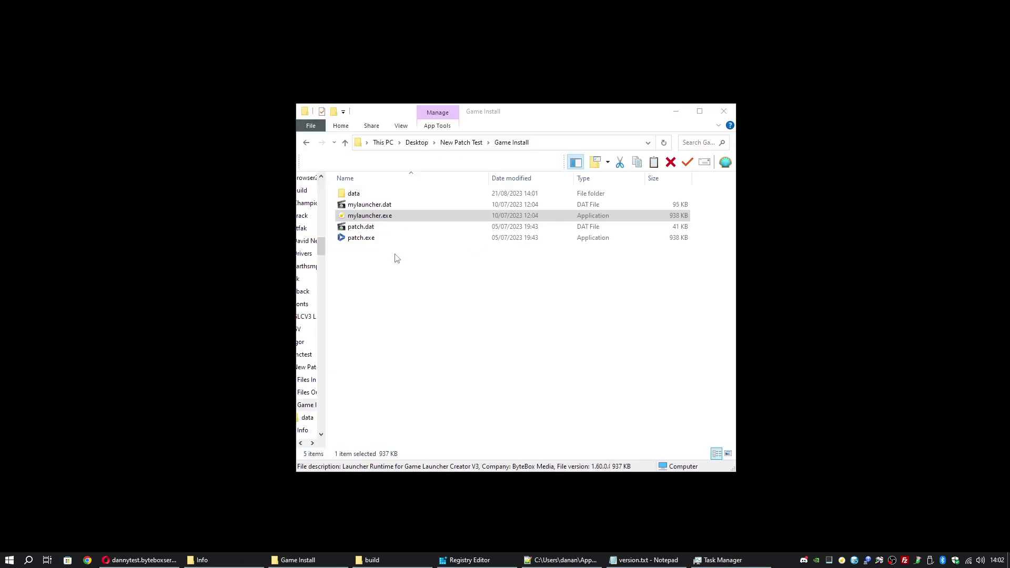
pyautogui.rightClick(434, 328)
pyautogui.moveTo(473, 496)
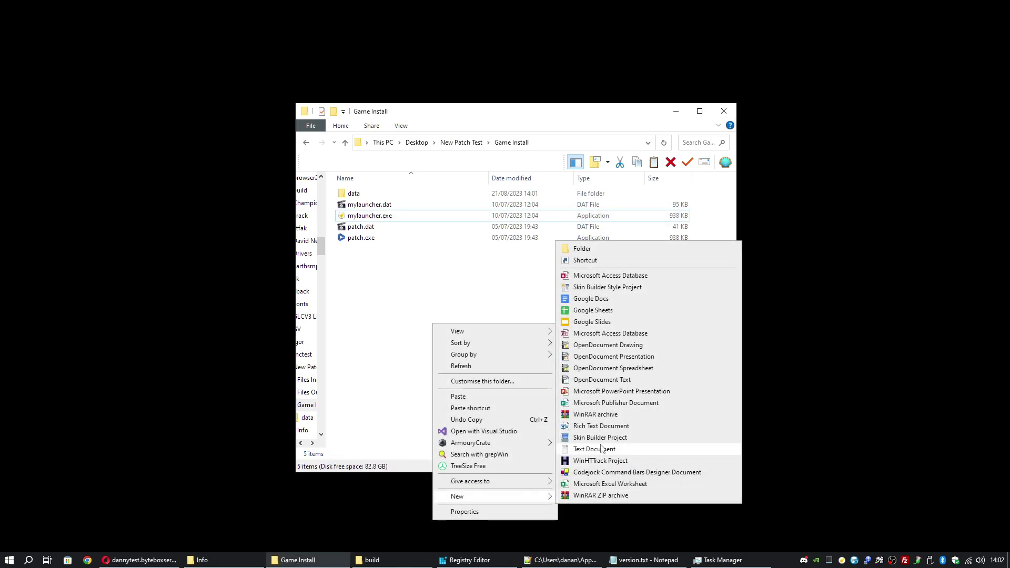
pyautogui.click(602, 449)
pyautogui.write('version')
pyautogui.press('Return')
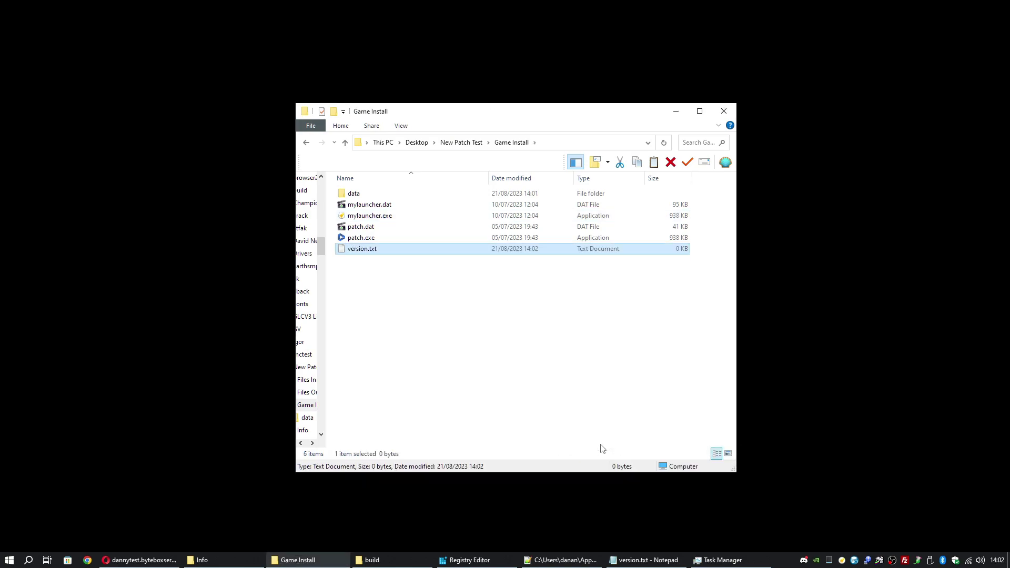
# Enter 0 as the version number in version.txt, save the file and close it.
pyautogui.doubleClick(371, 251)
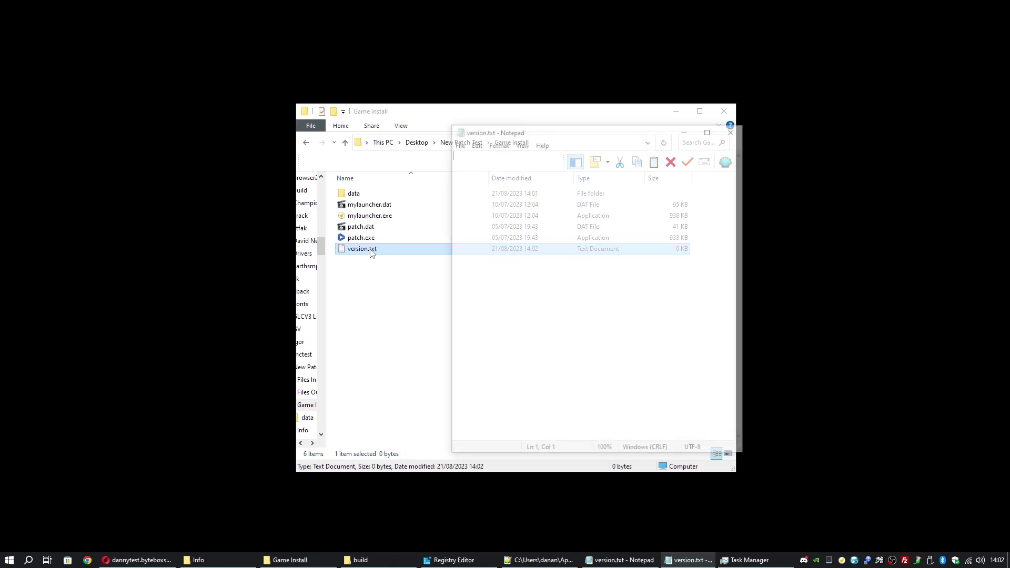
pyautogui.write('0')
pyautogui.hotkey('ctrl', 's')
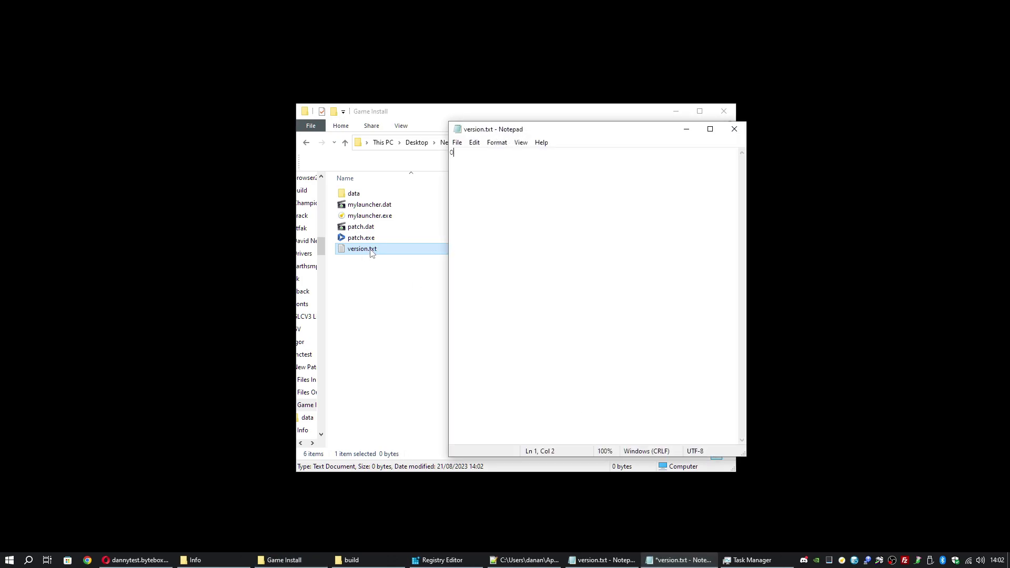
pyautogui.click(735, 129)
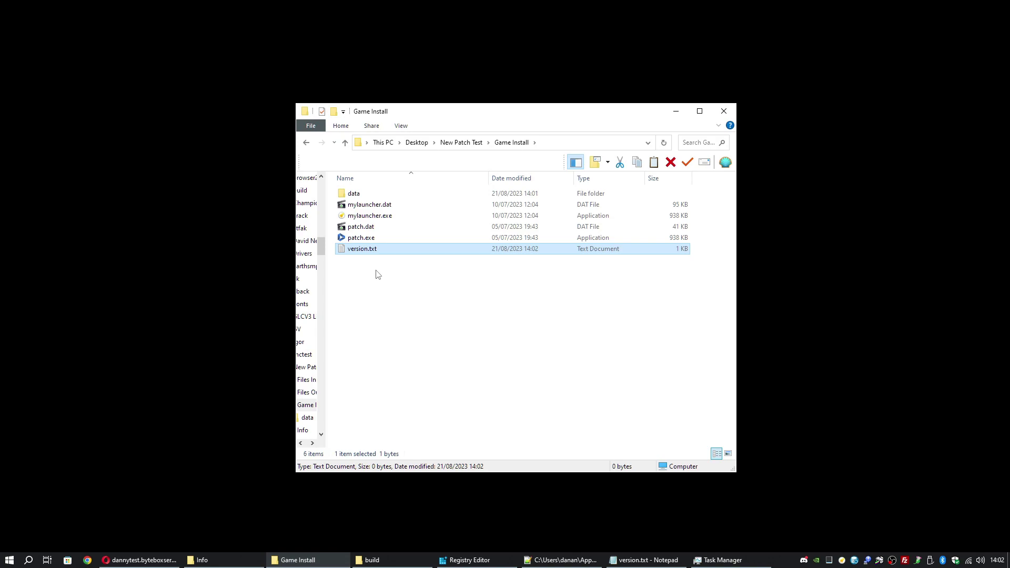
# Run mylauncher.exe to patch the install and check the Game Install folder while files download.
pyautogui.doubleClick(389, 221)
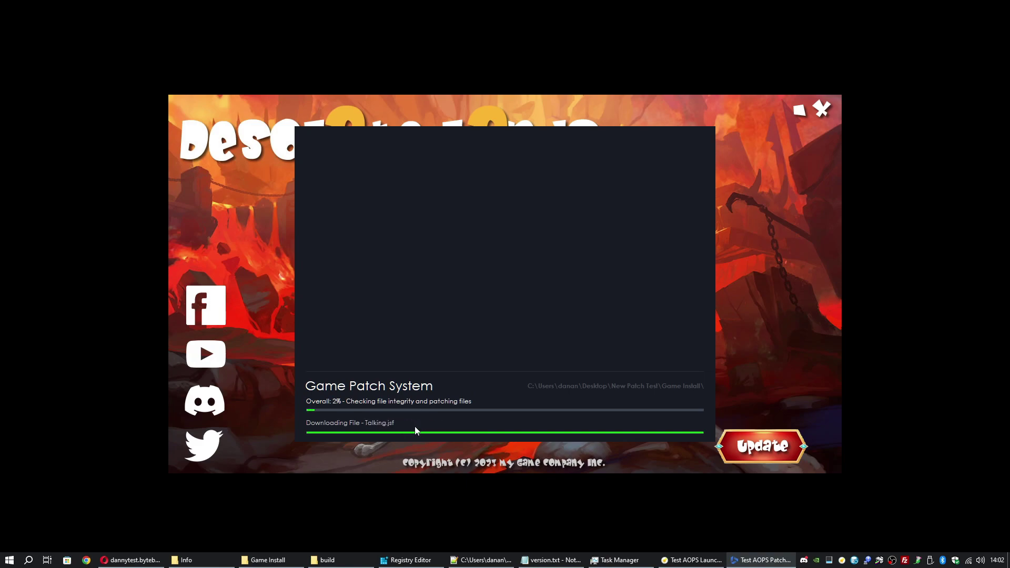
pyautogui.click(332, 561)
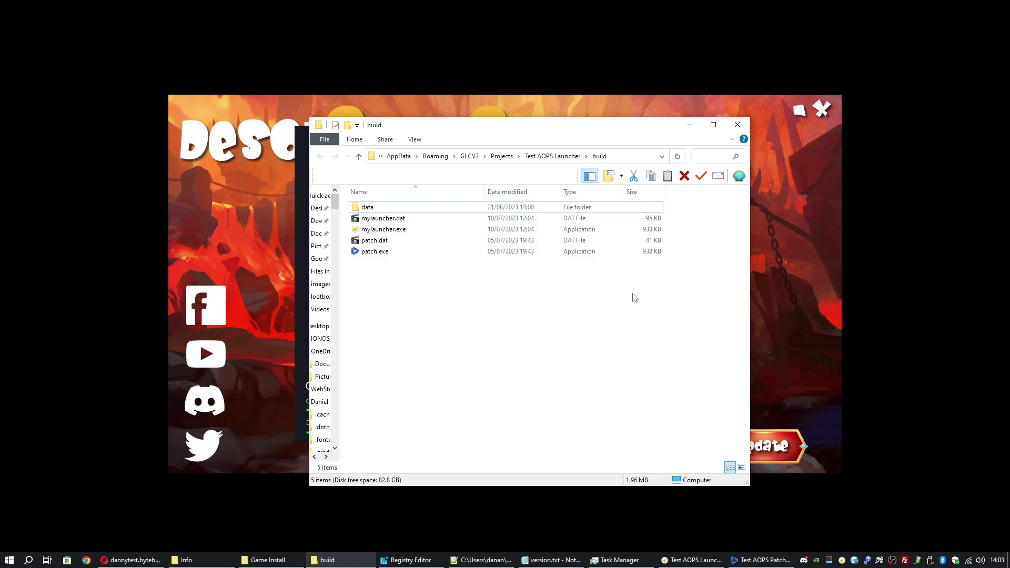
pyautogui.click(688, 127)
pyautogui.click(268, 561)
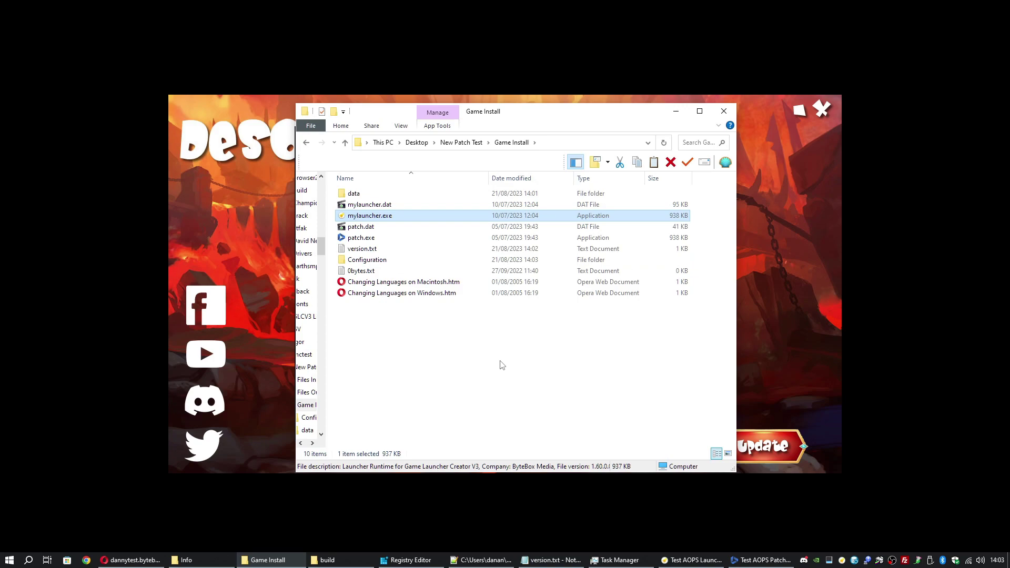
pyautogui.click(676, 111)
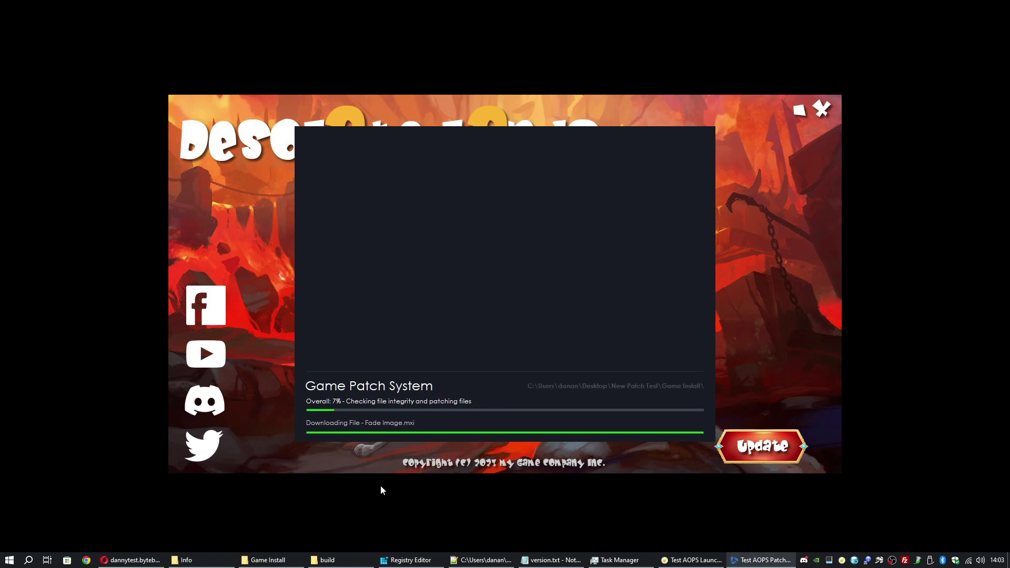
pyautogui.click(328, 560)
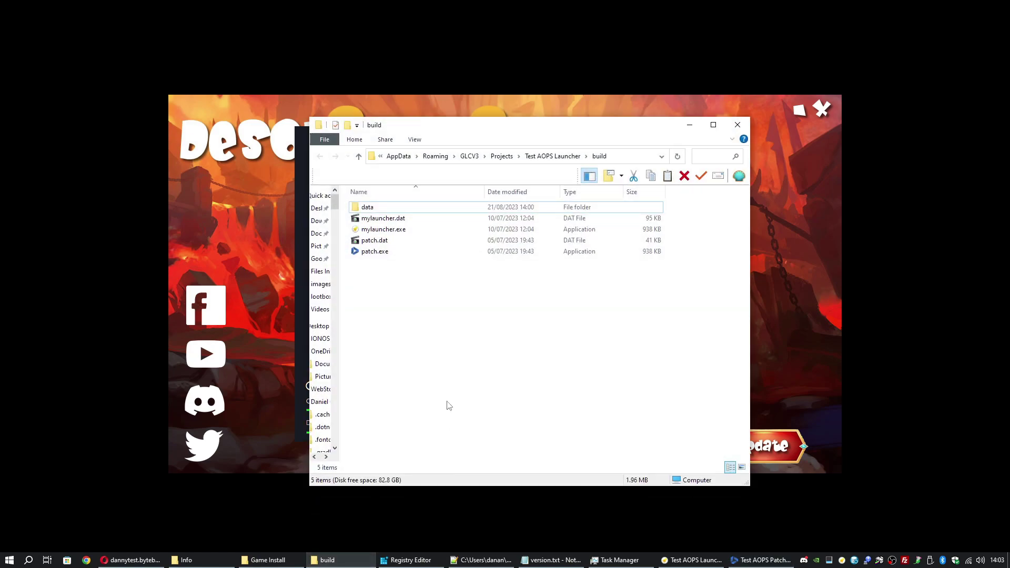
pyautogui.click(690, 124)
pyautogui.click(268, 560)
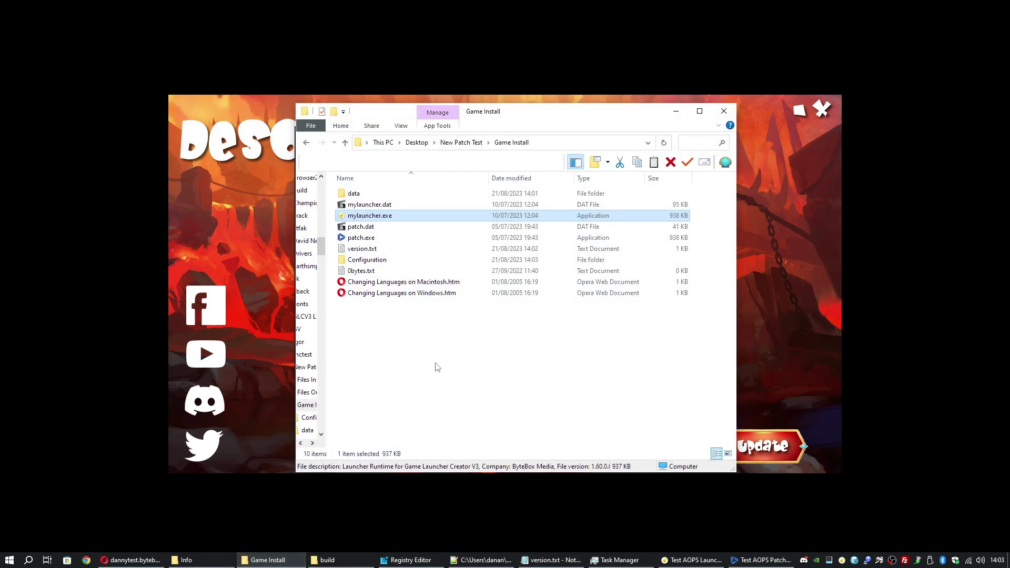
pyautogui.click(676, 114)
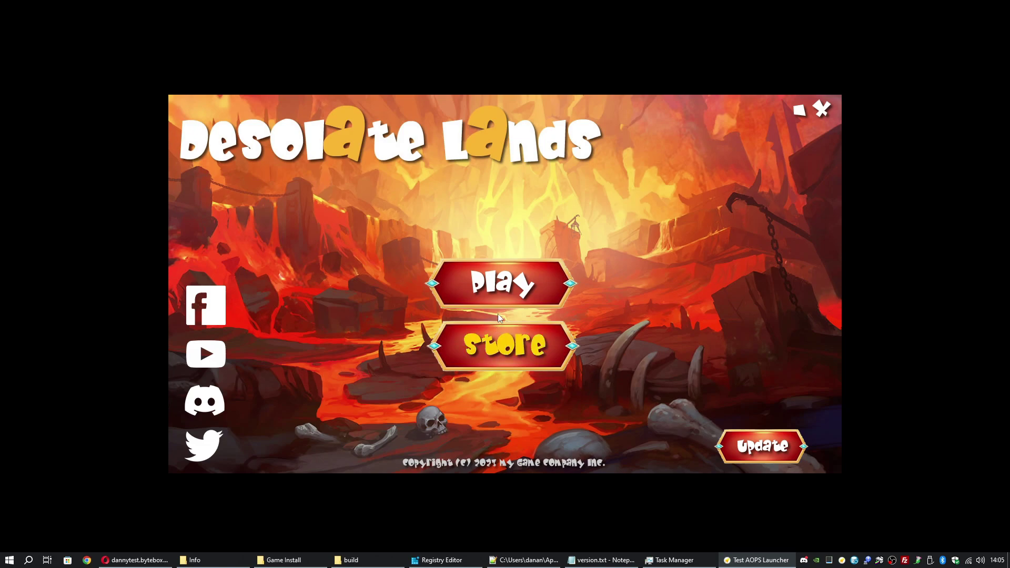
# Inspect the patched Game Install folder, read the version number in version.txt and close the file.
pyautogui.click(282, 560)
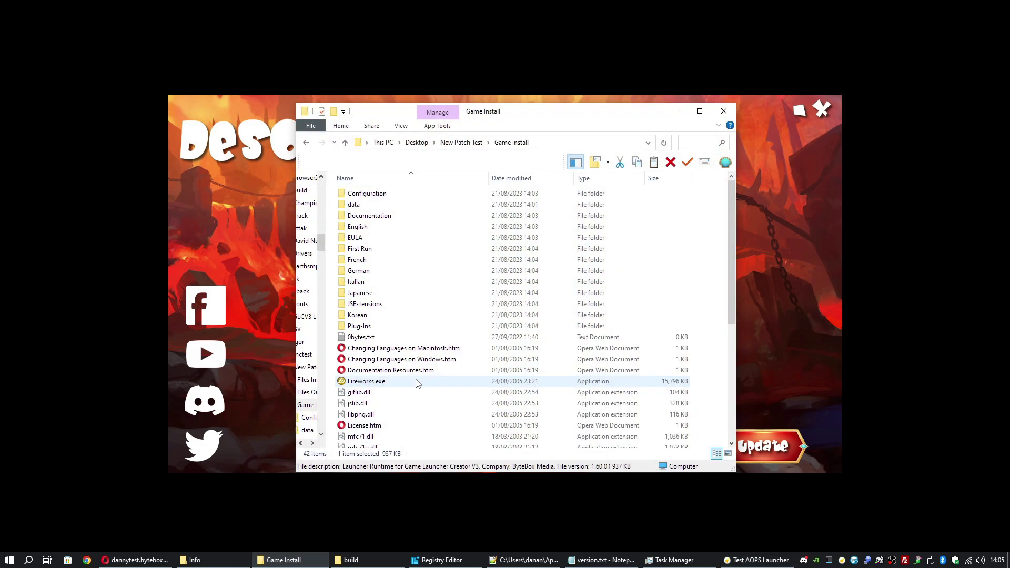
pyautogui.scroll(-3, 424, 371)
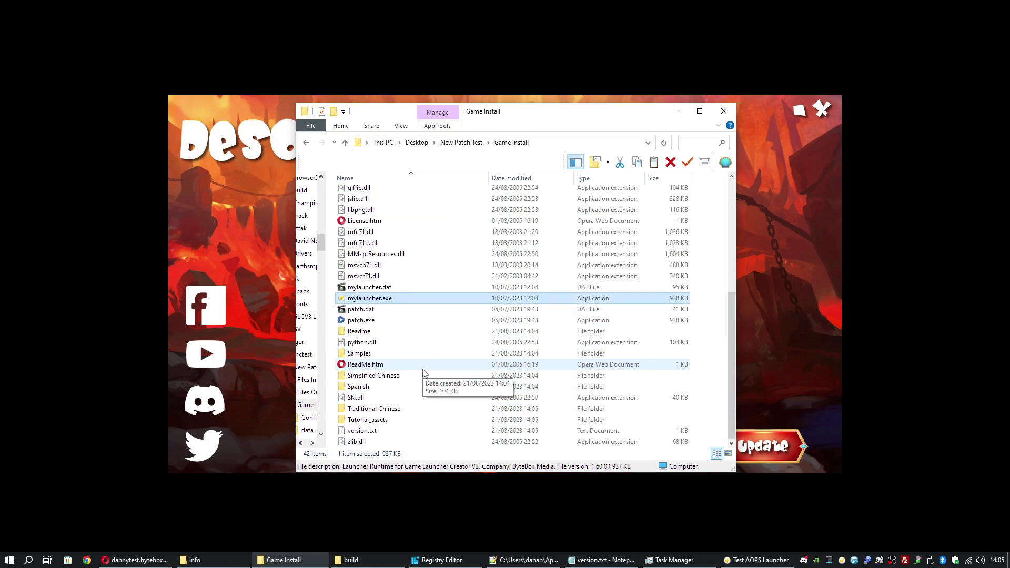
pyautogui.doubleClick(368, 433)
pyautogui.moveTo(451, 154); pyautogui.dragTo(476, 156)
pyautogui.click(480, 171)
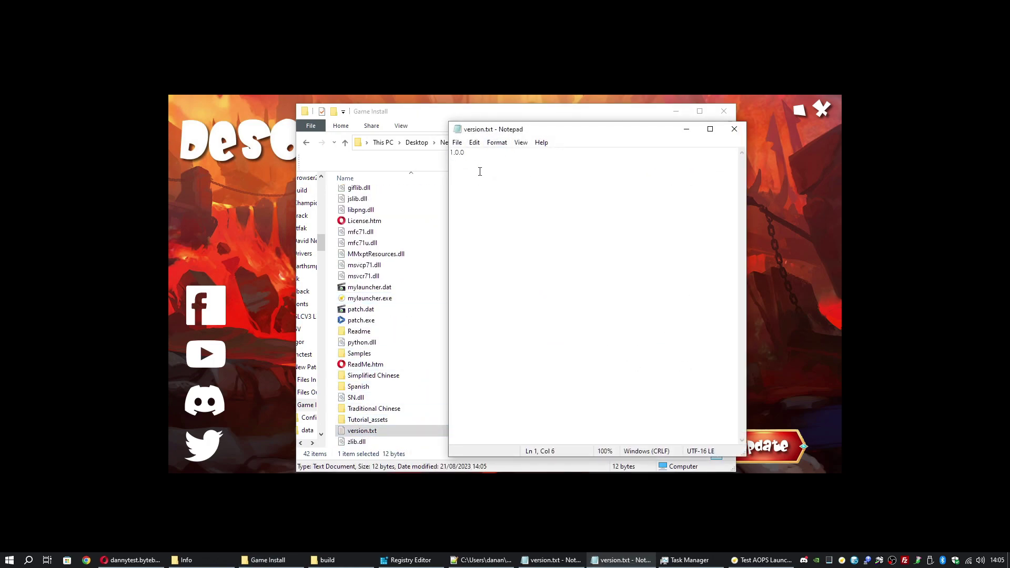
pyautogui.click(735, 129)
# Close the launcher, run mylauncher.exe again from the Game Install folder to recheck for updates, and close it.
pyautogui.click(807, 219)
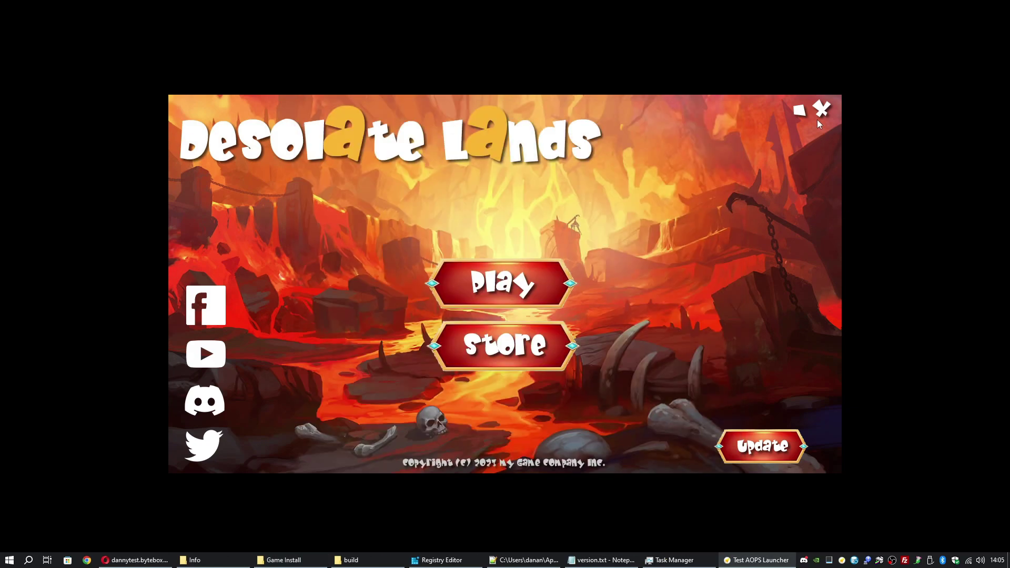
pyautogui.click(501, 275)
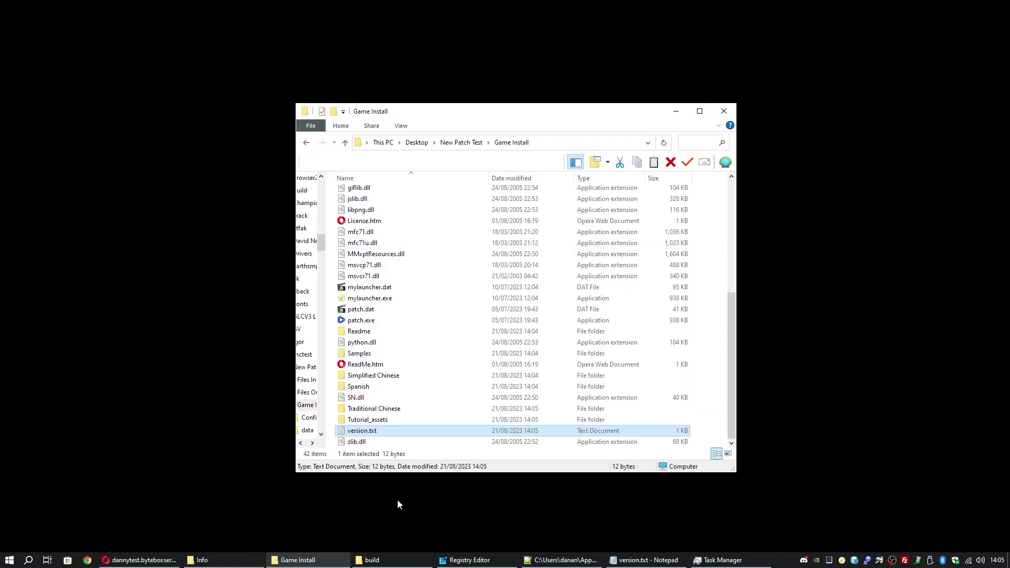
pyautogui.doubleClick(392, 300)
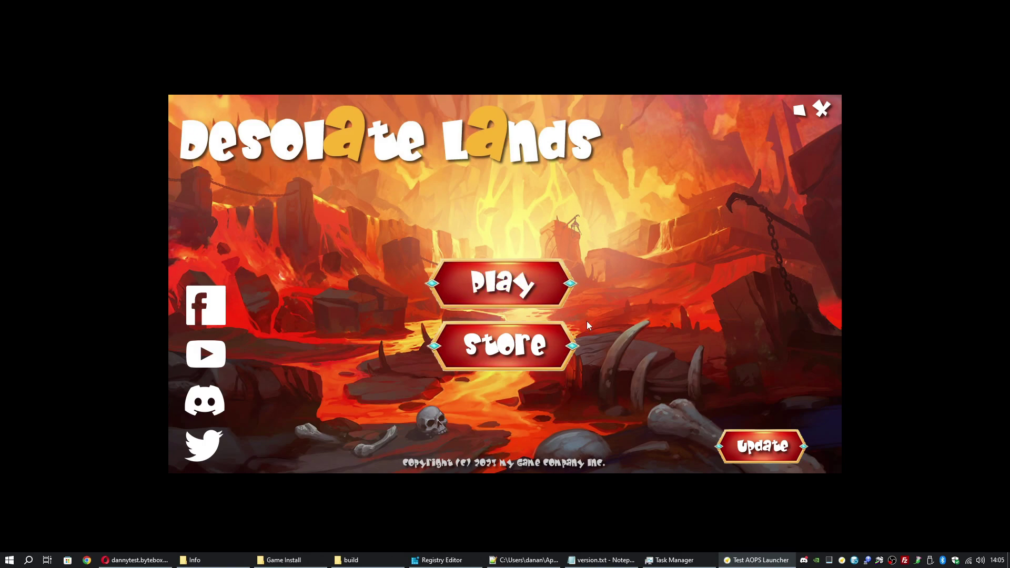
pyautogui.press('Escape')
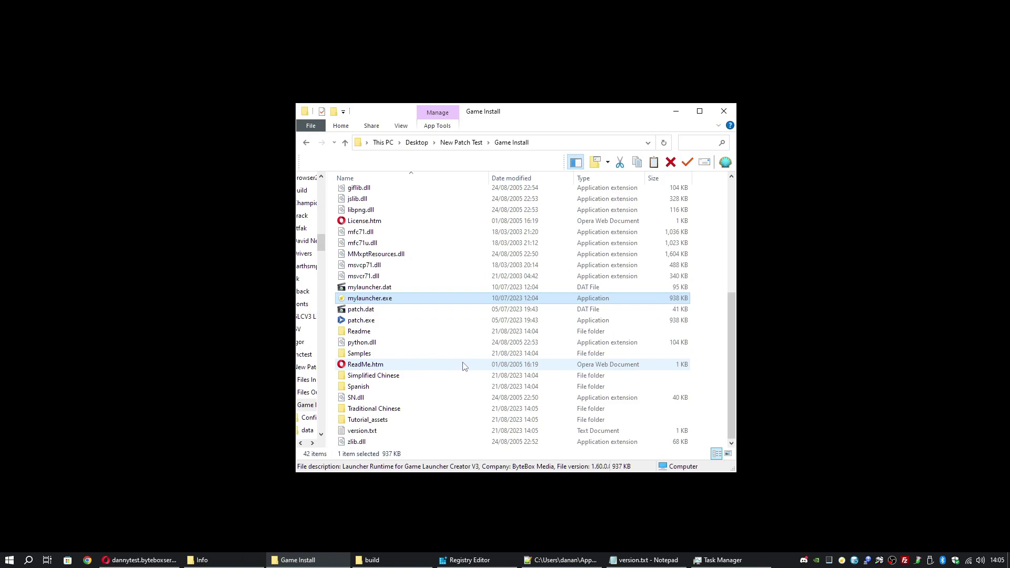
# Look through the files and folders in the patched Game Install folder.
pyautogui.scroll(6, 464, 367)
pyautogui.scroll(-6, 464, 366)
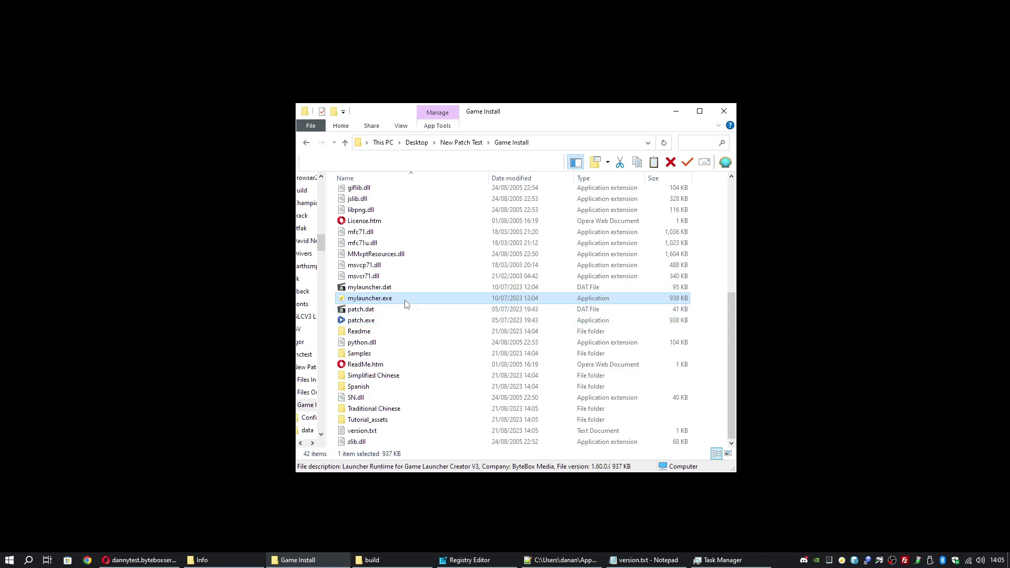
pyautogui.moveTo(405, 304)
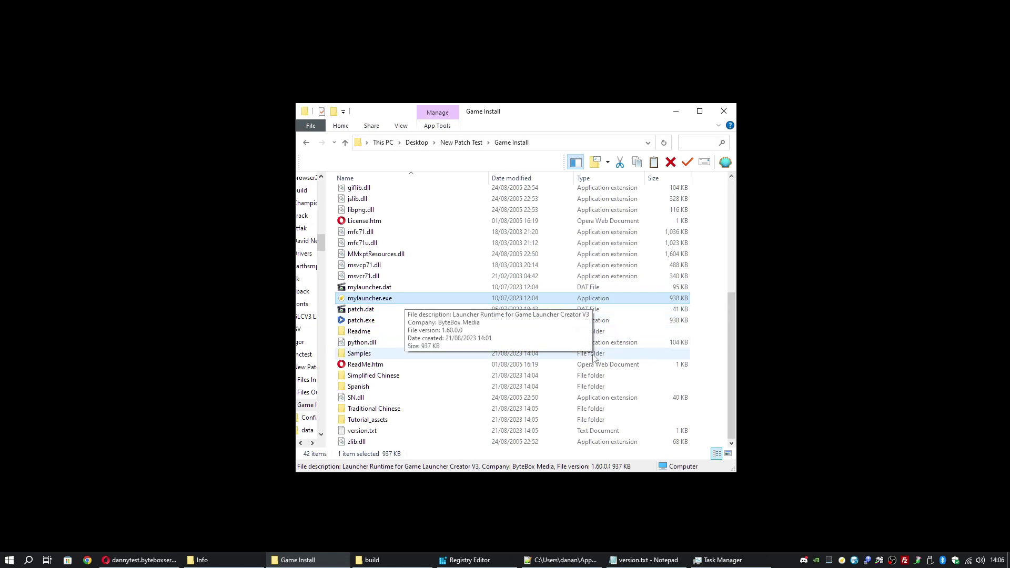
pyautogui.click(710, 432)
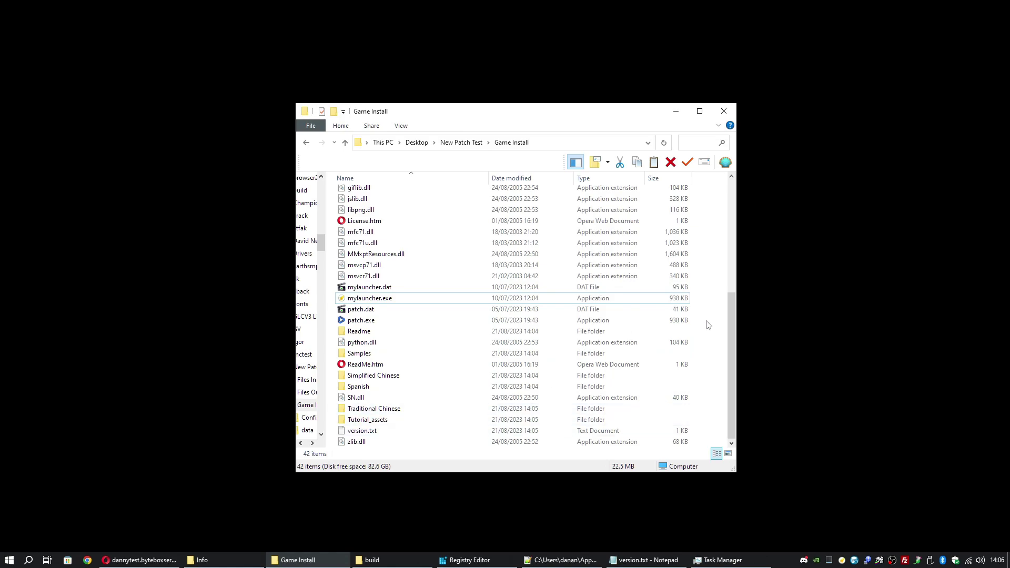
pyautogui.scroll(6, 708, 326)
pyautogui.scroll(-6, 708, 326)
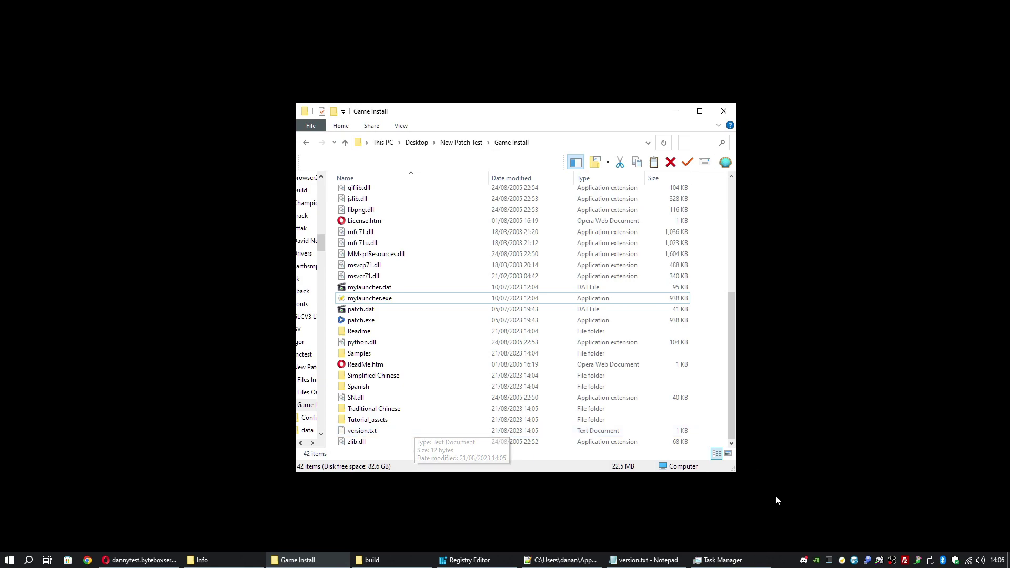
# Bring up Game Launcher Creator V3, locate version.txt in the Game Install folder and minimise that folder.
pyautogui.click(842, 560)
pyautogui.click(107, 5)
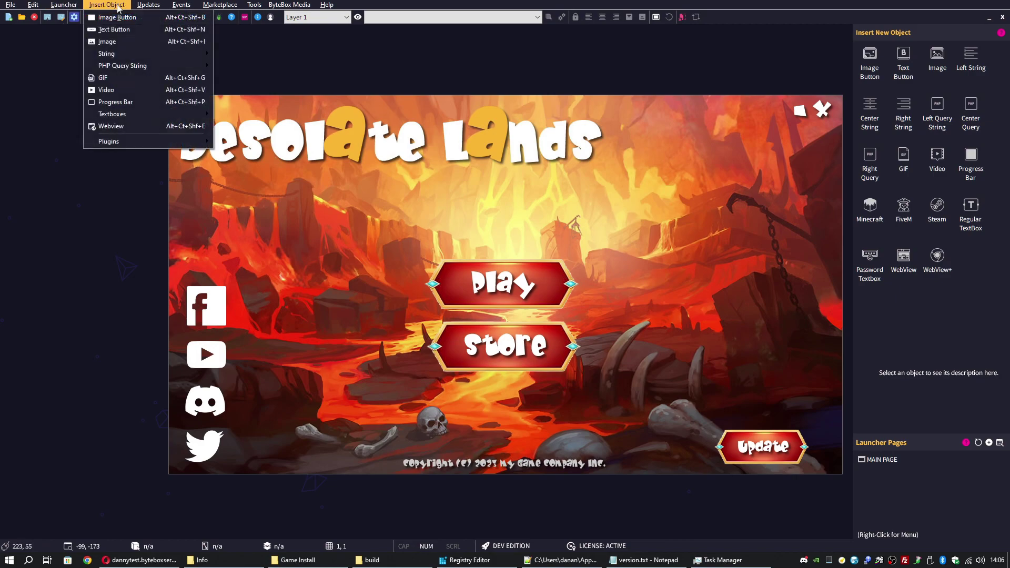
pyautogui.click(335, 560)
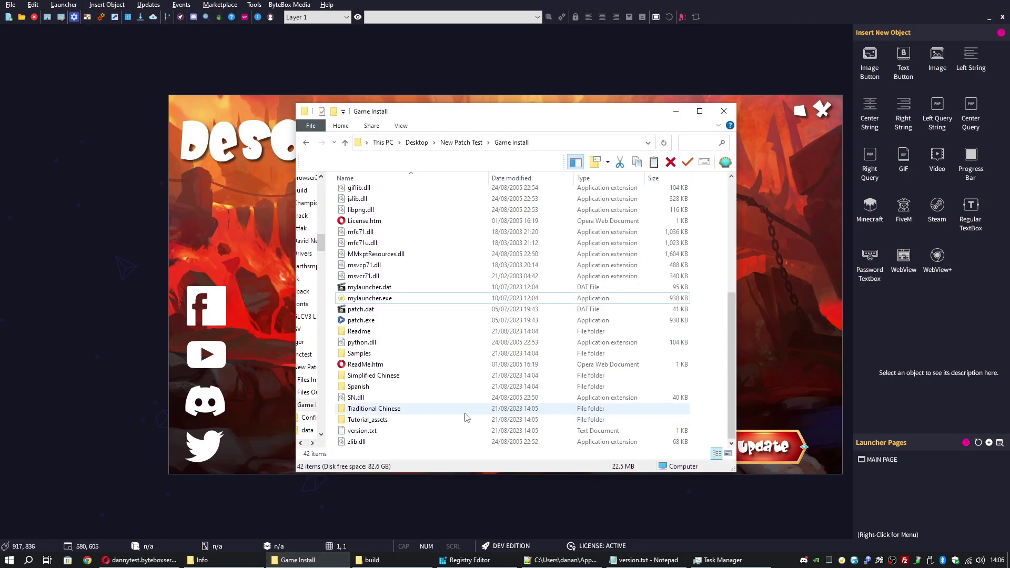
pyautogui.click(381, 430)
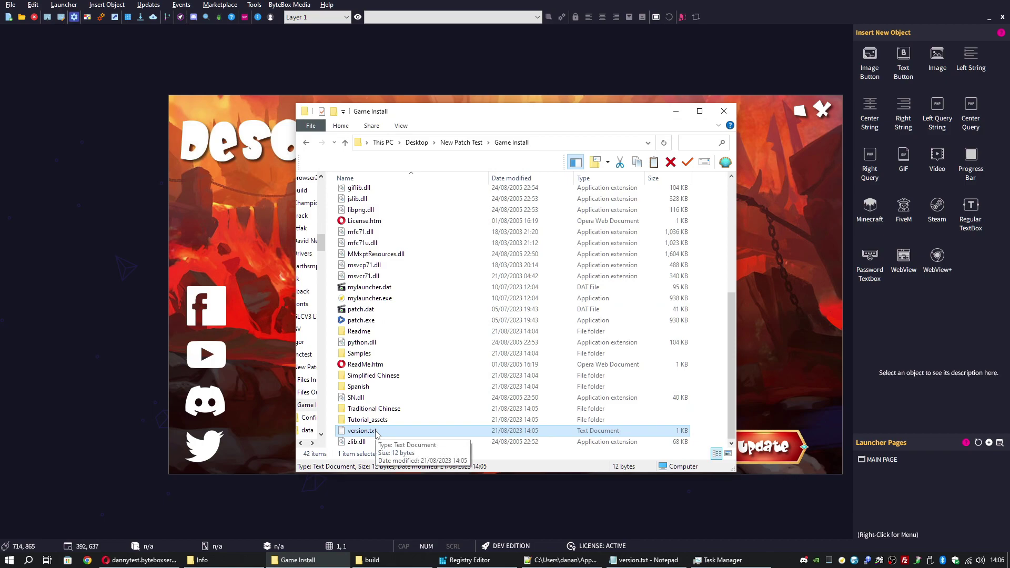
pyautogui.click(676, 111)
# Open the versioning settings and review the local version methods, leaving File selected.
pyautogui.click(148, 4)
pyautogui.click(152, 17)
pyautogui.click(357, 169)
pyautogui.click(442, 208)
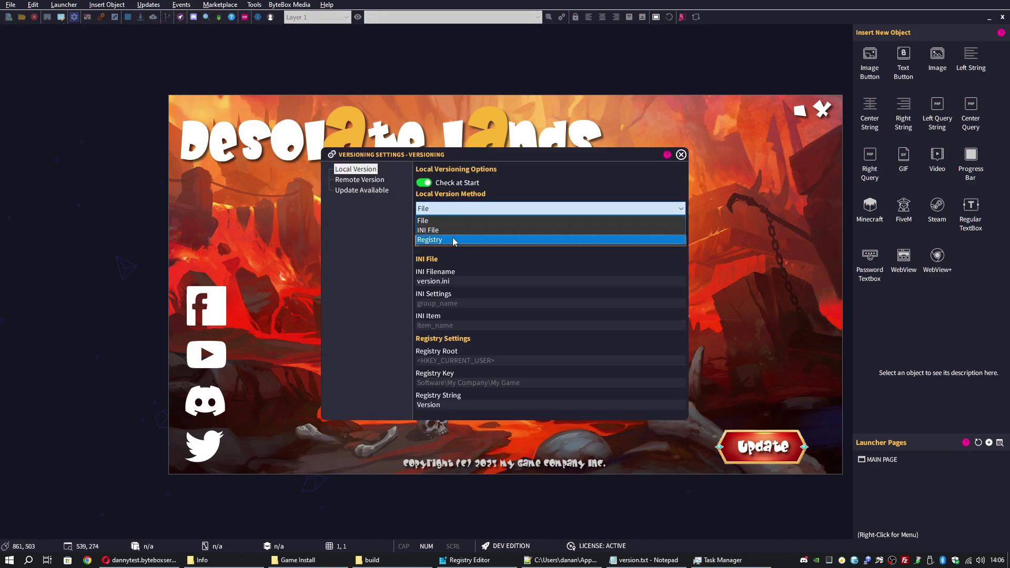
pyautogui.click(457, 220)
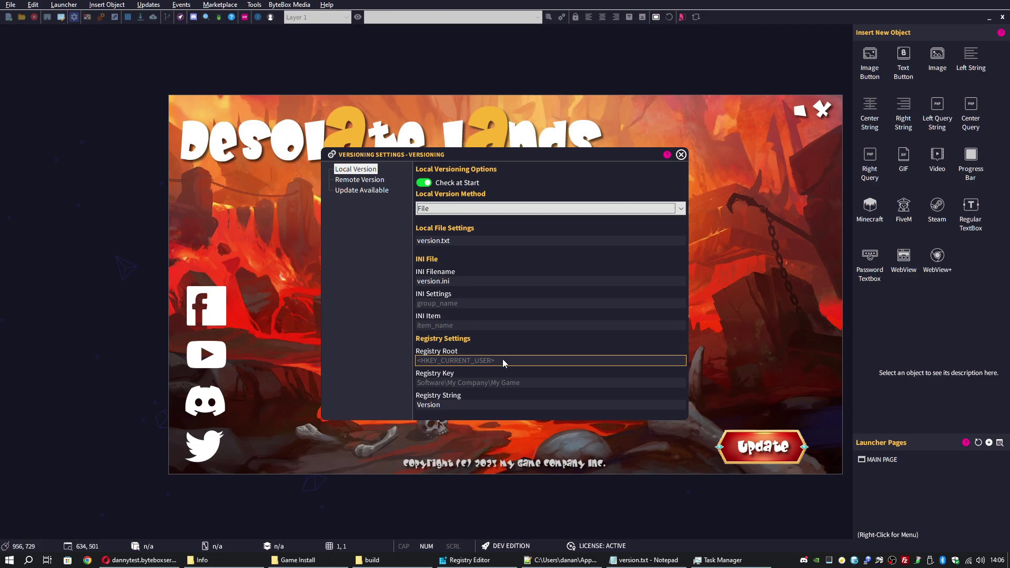
pyautogui.click(431, 208)
pyautogui.click(450, 223)
# Show the Remote Version settings and copy the remote file URL.
pyautogui.click(377, 180)
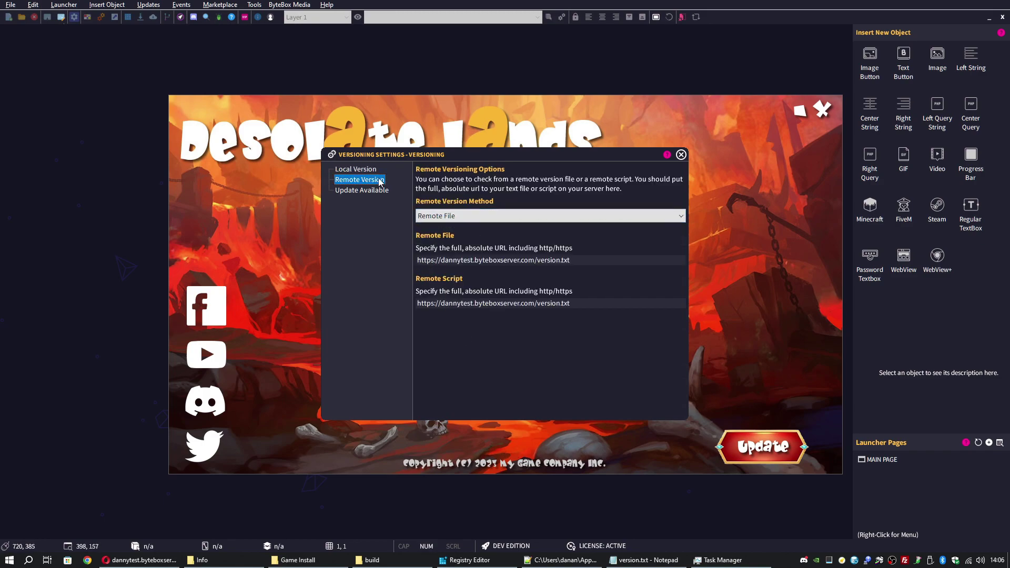
pyautogui.click(508, 260)
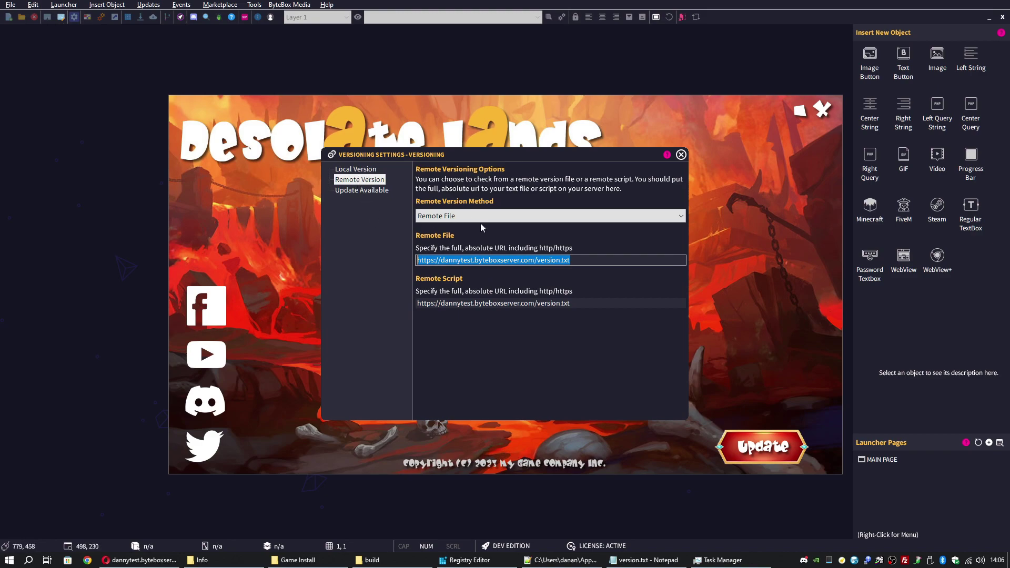
pyautogui.rightClick(527, 261)
pyautogui.click(553, 295)
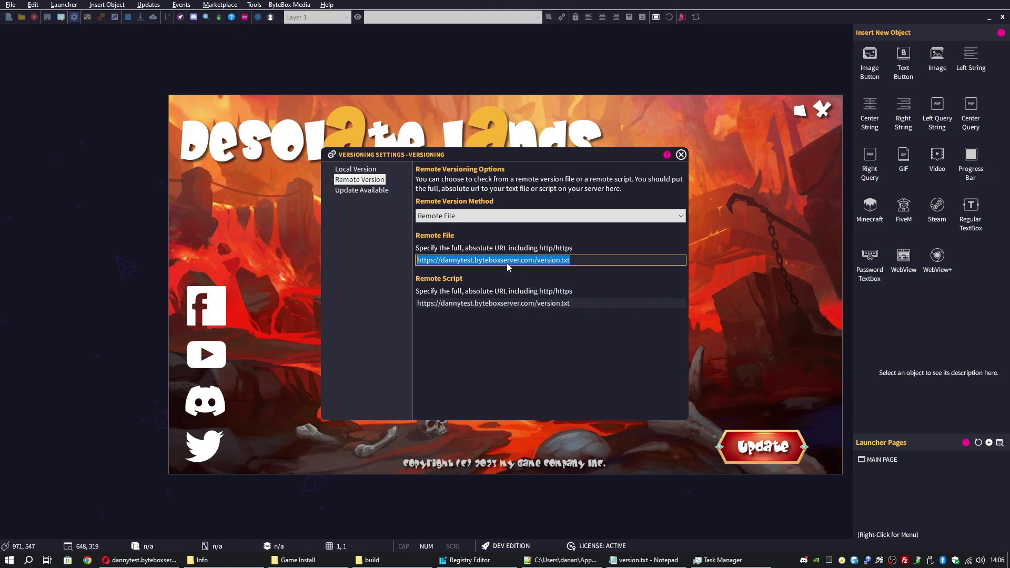
# Switch to the Opera browser, open the copied version.txt URL and examine the page and its address.
pyautogui.click(171, 562)
pyautogui.click(236, 33)
pyautogui.rightClick(238, 34)
pyautogui.click(270, 102)
pyautogui.doubleClick(47, 85)
pyautogui.click(48, 86)
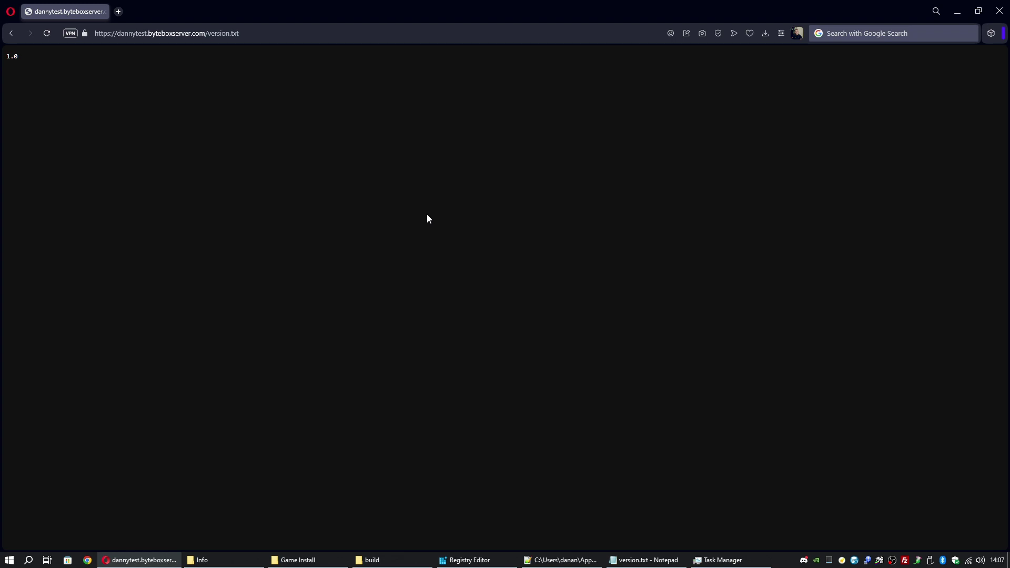
pyautogui.click(216, 35)
pyautogui.click(208, 34)
pyautogui.keyDown('shift'); pyautogui.click(238, 35); pyautogui.keyUp('shift')
pyautogui.click(186, 32)
pyautogui.moveTo(253, 35); pyautogui.dragTo(103, 34)
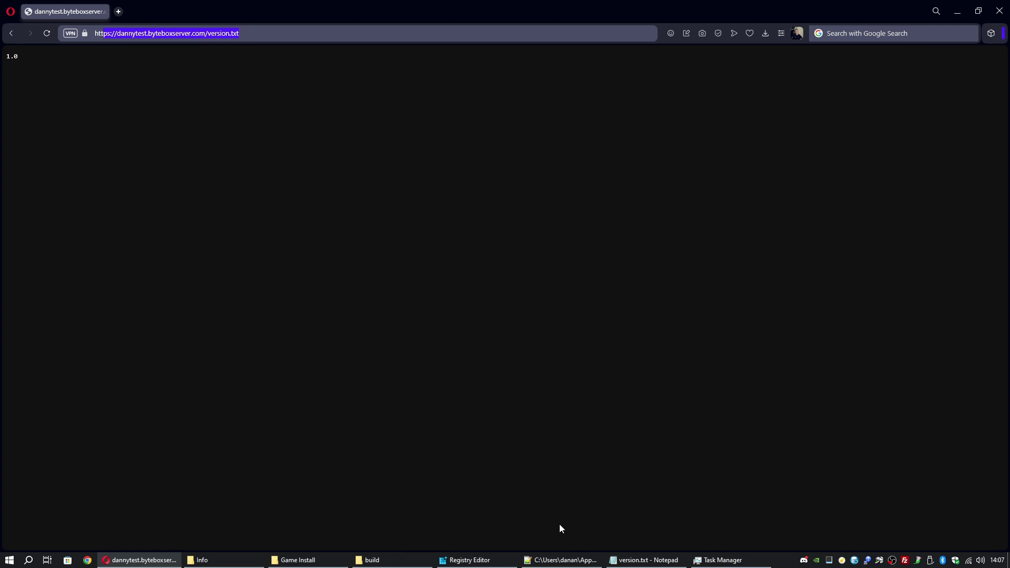
# Return to Game Launcher Creator V3, minimise the editor and review the Update Available, Remote Version and Local Version settings.
pyautogui.click(853, 563)
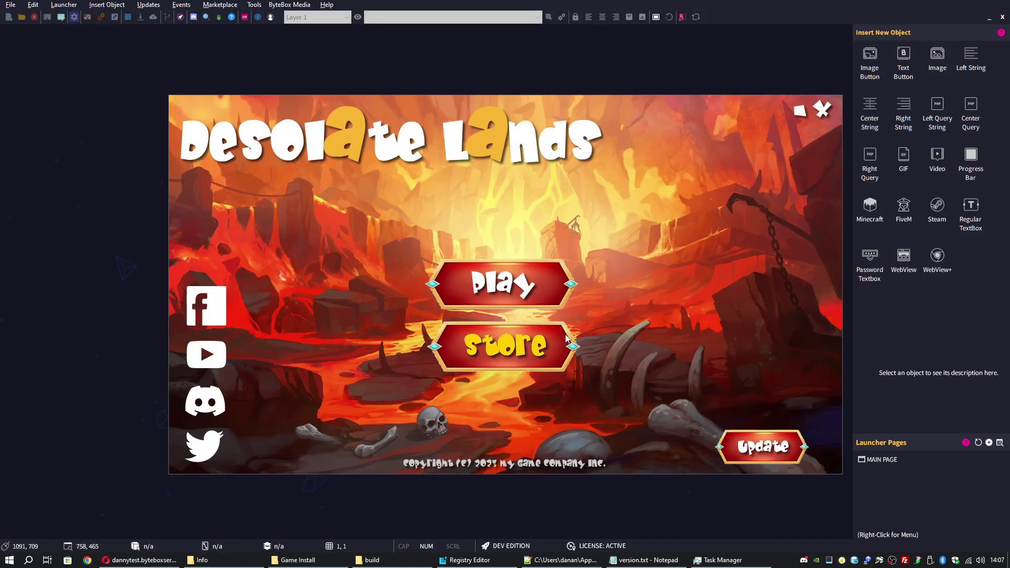
pyautogui.click(989, 17)
pyautogui.click(523, 262)
pyautogui.click(363, 190)
pyautogui.click(362, 180)
pyautogui.click(360, 170)
pyautogui.click(361, 180)
pyautogui.click(362, 190)
pyautogui.click(363, 179)
pyautogui.click(363, 169)
pyautogui.click(363, 190)
pyautogui.click(362, 179)
pyautogui.click(361, 171)
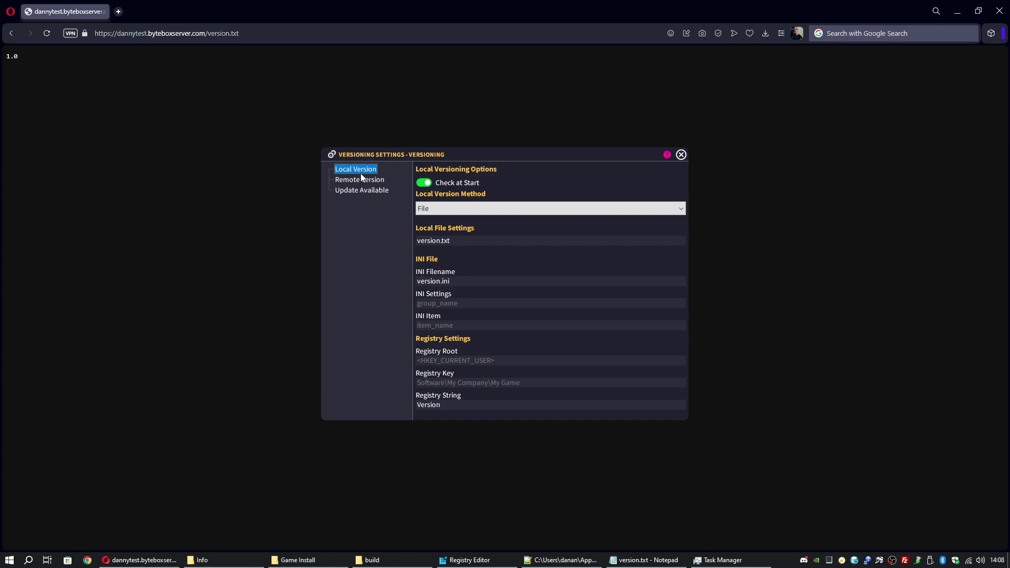
# Compare the local, remote and update-available settings again, highlight the remote file URL and close the versioning settings.
pyautogui.click(352, 180)
pyautogui.click(364, 190)
pyautogui.click(361, 169)
pyautogui.click(361, 180)
pyautogui.click(361, 190)
pyautogui.click(361, 179)
pyautogui.click(360, 172)
pyautogui.click(360, 179)
pyautogui.moveTo(574, 260); pyautogui.dragTo(417, 260)
pyautogui.click(682, 155)
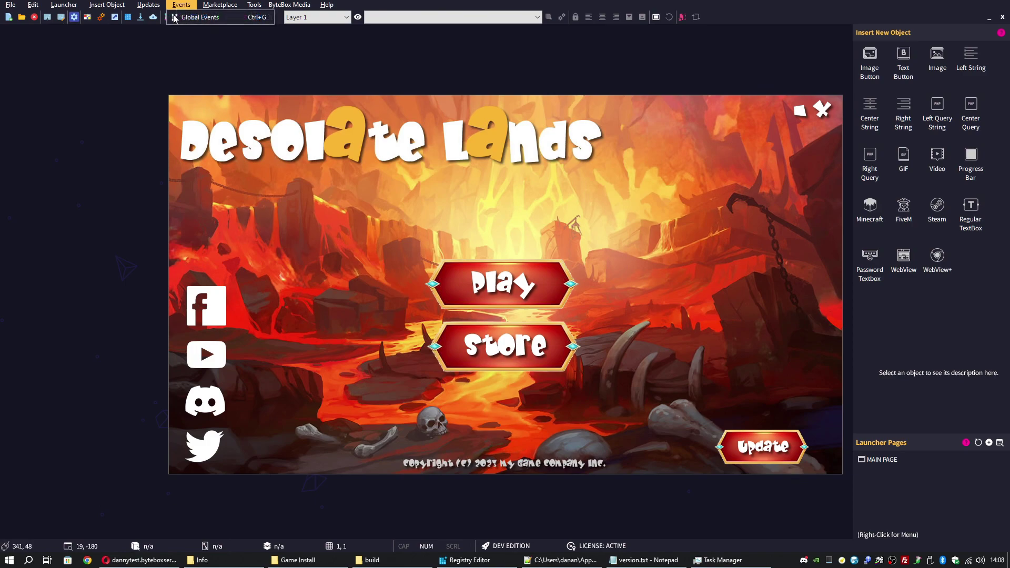
# Launch the AOPS2 Patch Builder from the launcher editor.
pyautogui.click(148, 5)
pyautogui.click(164, 49)
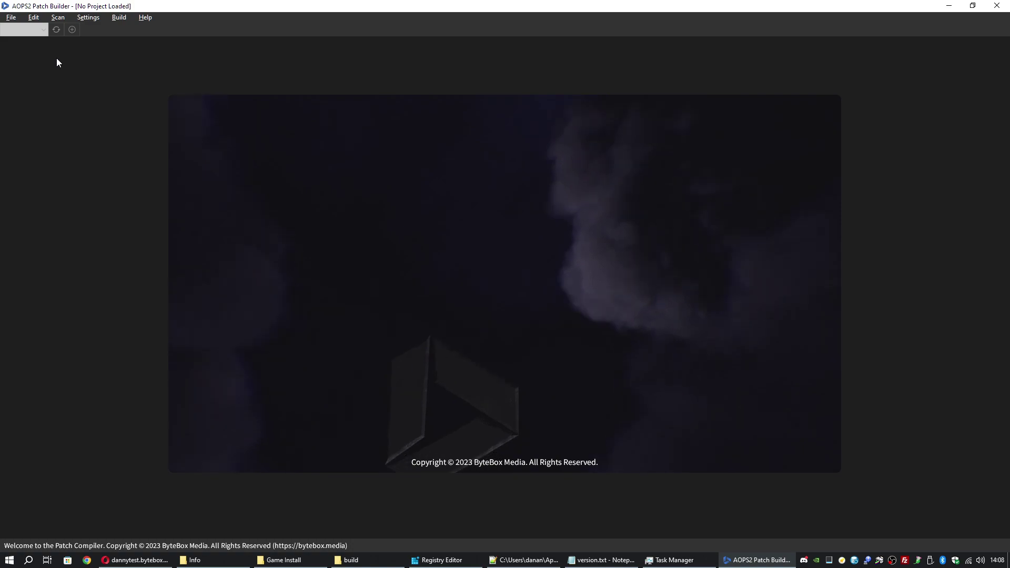
# Open the project file Test AOPS Patcher.aps from the Test AOPS Patcher folder.
pyautogui.click(11, 18)
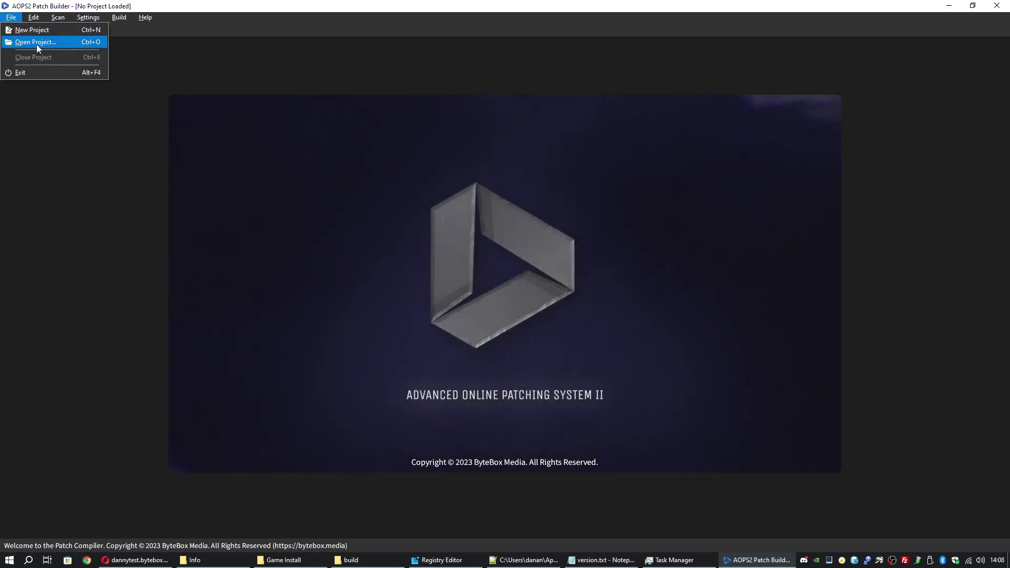
pyautogui.click(36, 42)
pyautogui.doubleClick(205, 100)
pyautogui.doubleClick(205, 121)
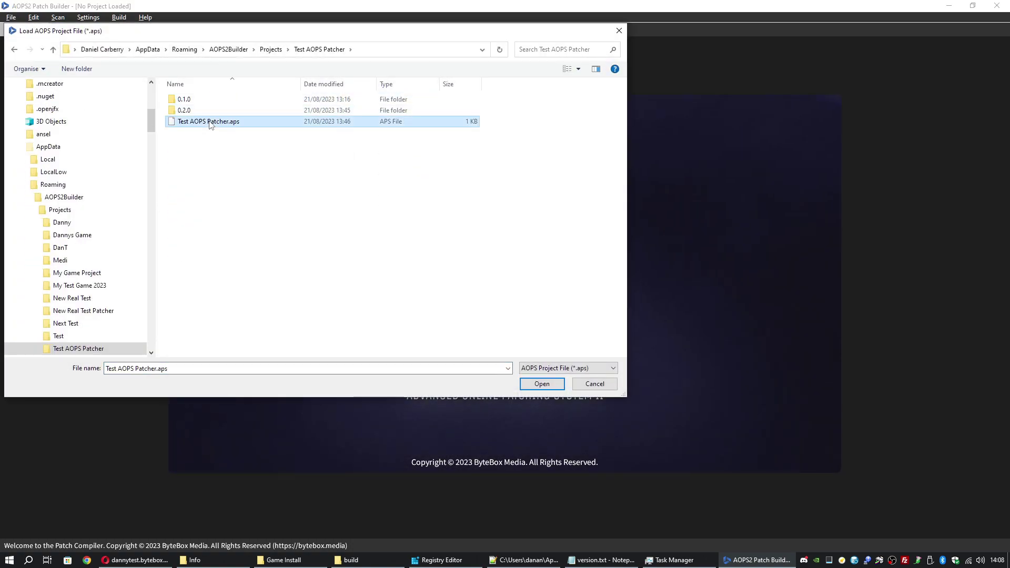
# Open the Patch System Settings and examine the Online Patch Directory, Online Patch List and Patch Salt URL.
pyautogui.click(92, 18)
pyautogui.click(105, 30)
pyautogui.click(541, 299)
pyautogui.click(554, 340)
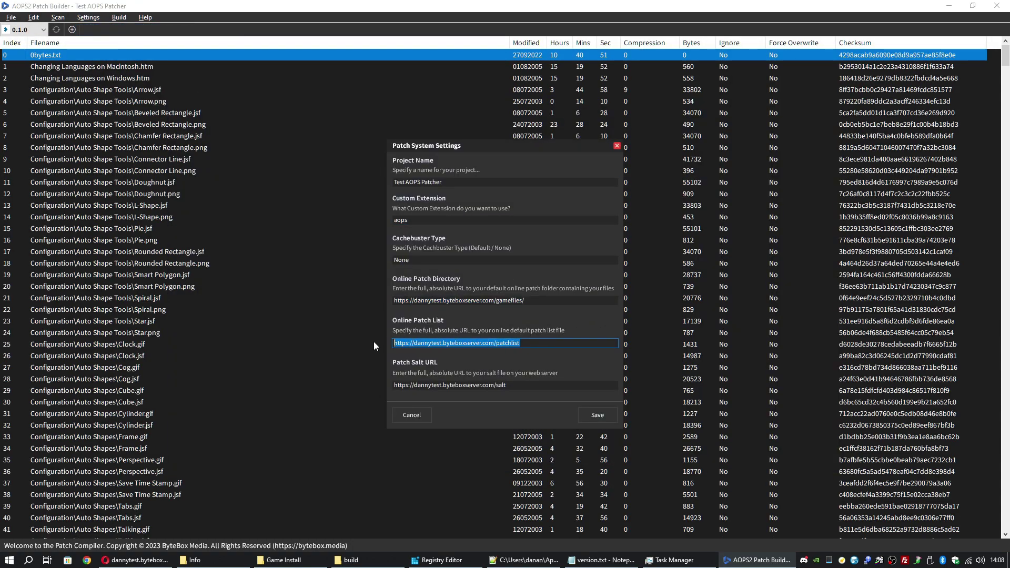
pyautogui.moveTo(522, 384); pyautogui.dragTo(357, 373)
pyautogui.moveTo(534, 345); pyautogui.dragTo(315, 336)
pyautogui.click(532, 298)
pyautogui.click(534, 301)
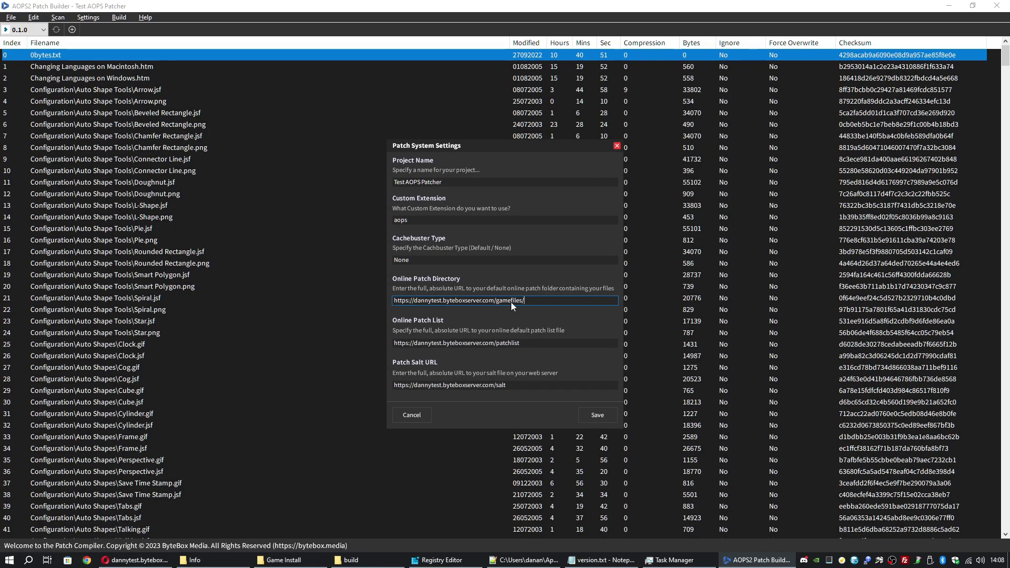
pyautogui.press('Left')
pyautogui.press('Left')
pyautogui.press('Left')
pyautogui.press('Left')
pyautogui.press('Left')
pyautogui.press('Left')
pyautogui.press('BackSpace')
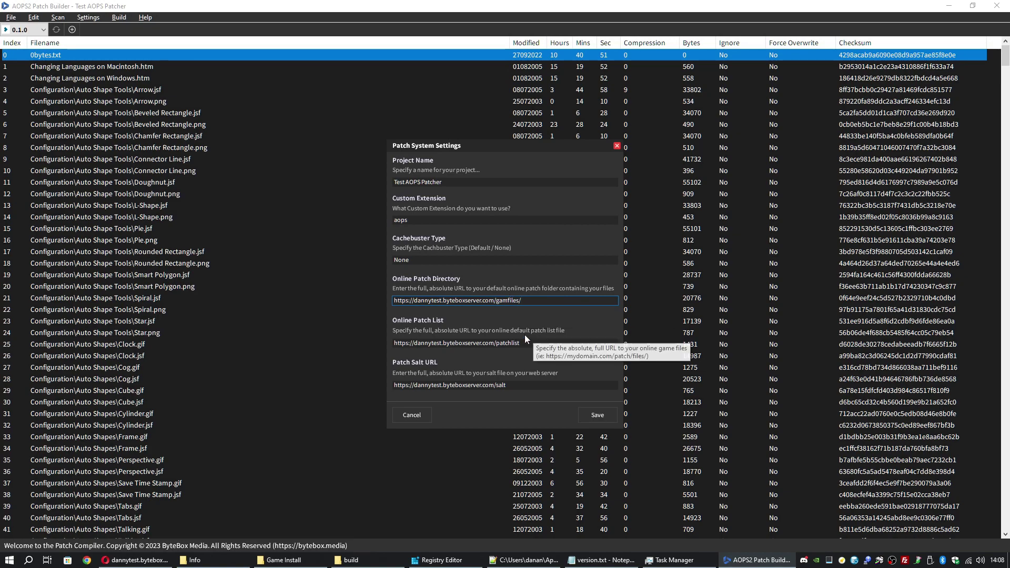
pyautogui.write('e')
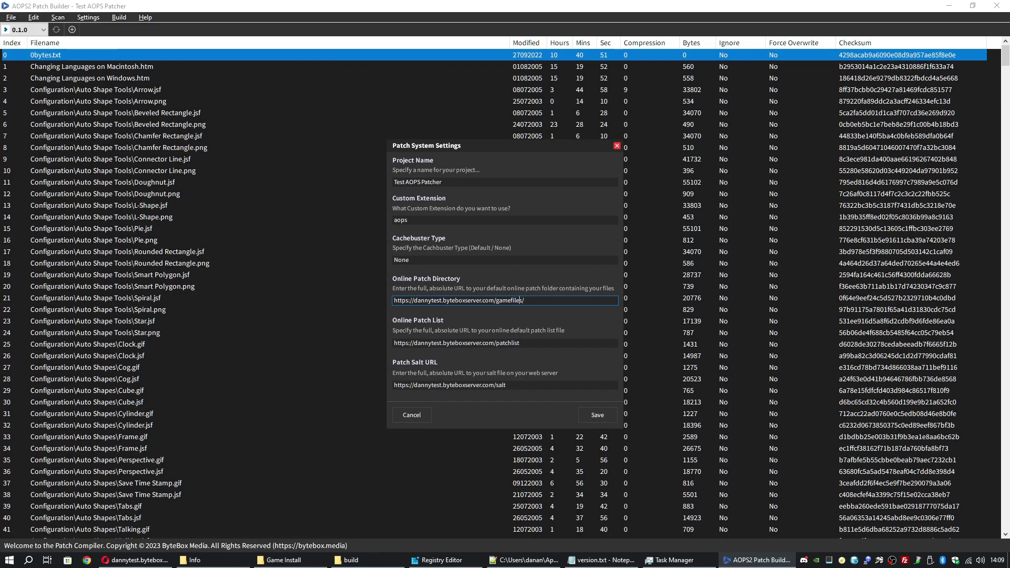
pyautogui.click(532, 346)
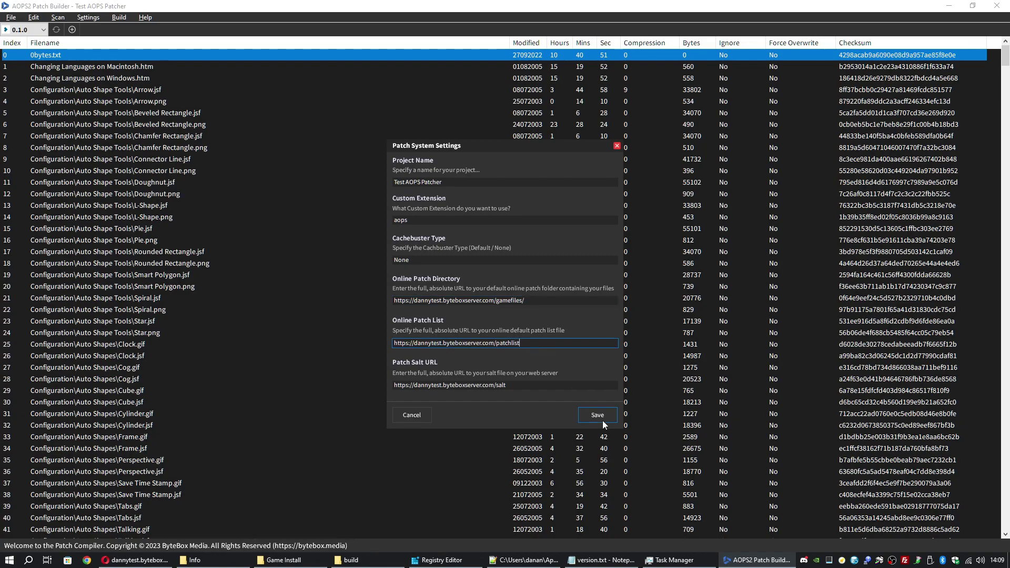
pyautogui.click(599, 417)
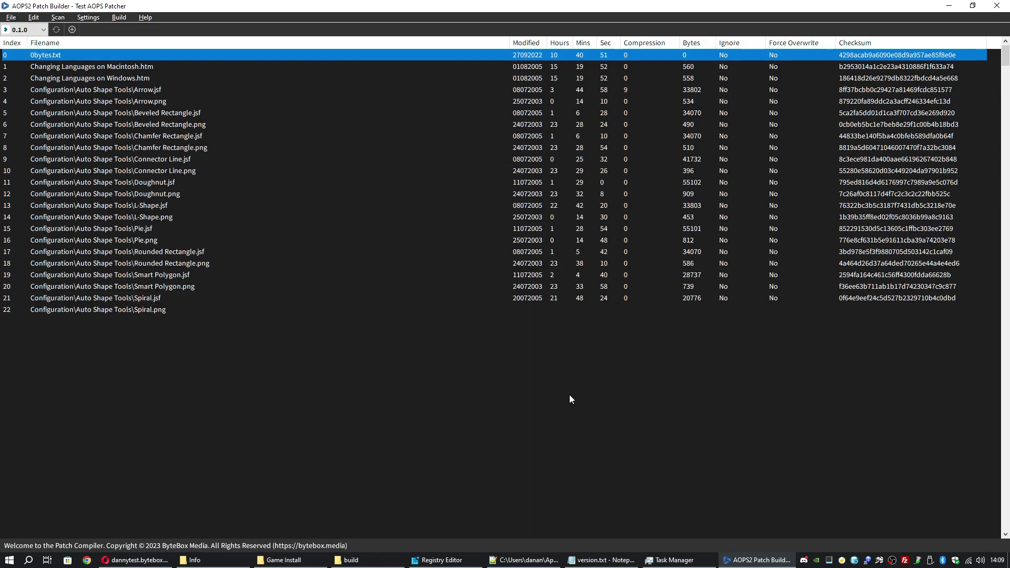
# Glance at the launcher editor, return to the Patch Builder, examine the Patch Design background image setting and cancel it.
pyautogui.click(950, 6)
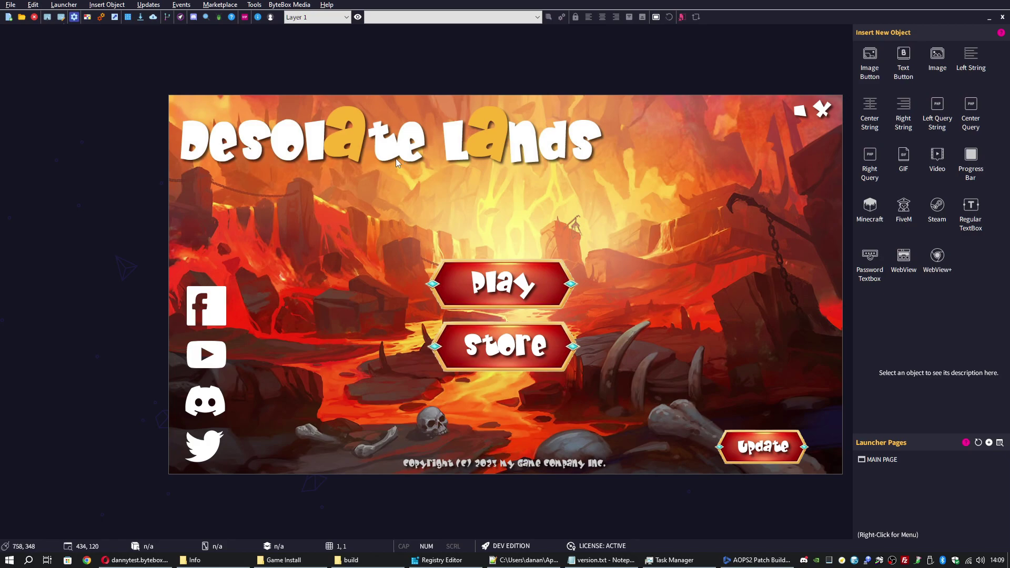
pyautogui.click(757, 560)
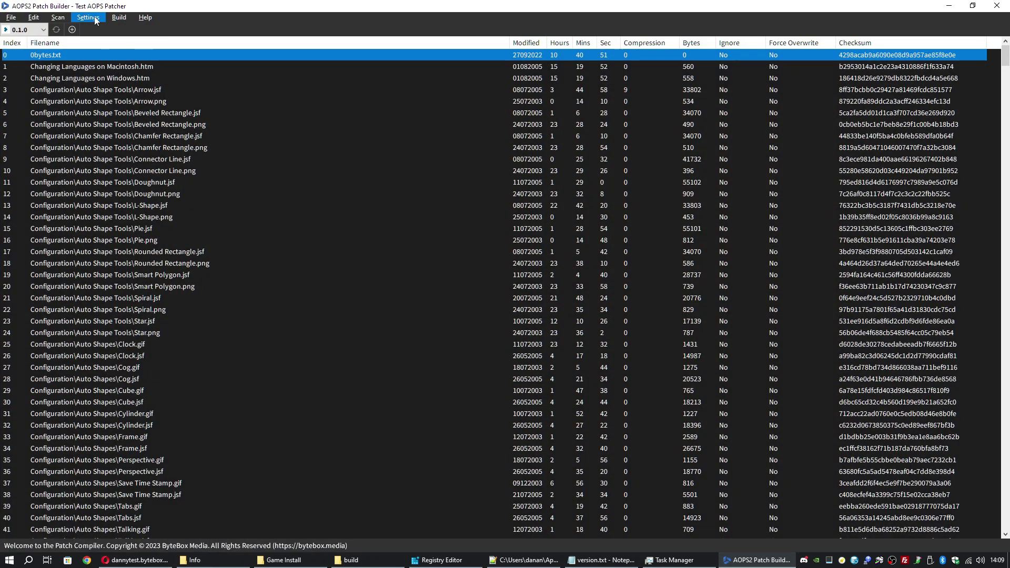
pyautogui.click(88, 17)
pyautogui.click(108, 54)
pyautogui.click(410, 286)
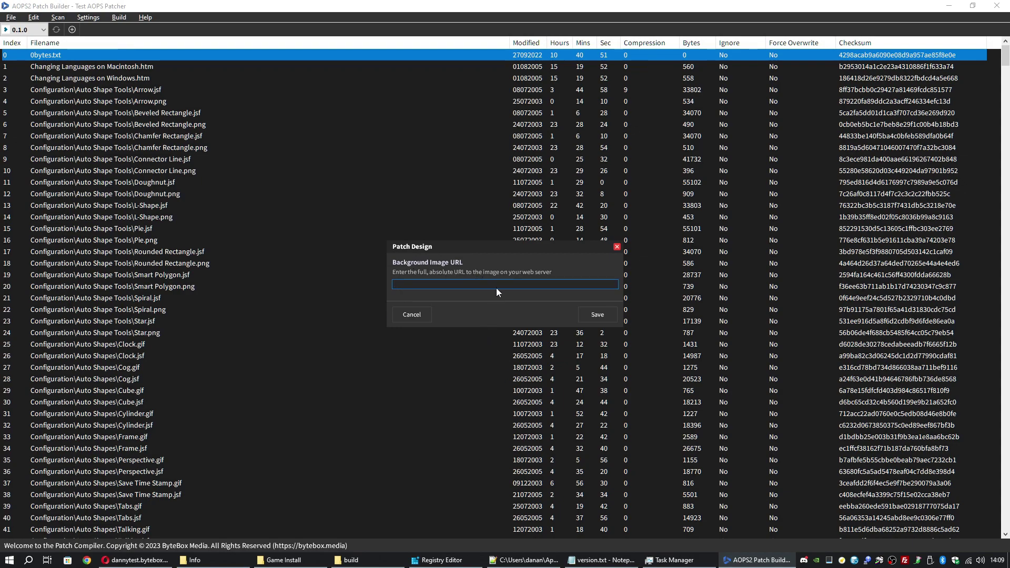
pyautogui.click(412, 315)
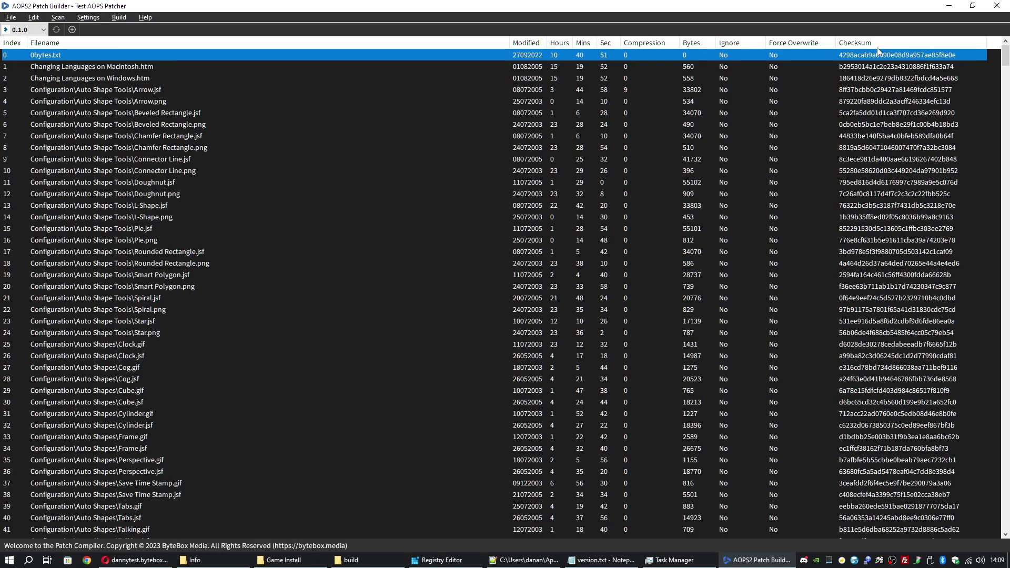
# Return to Game Launcher Creator, bring up the Patch Builder from its update options and look over the scan and build commands.
pyautogui.click(945, 6)
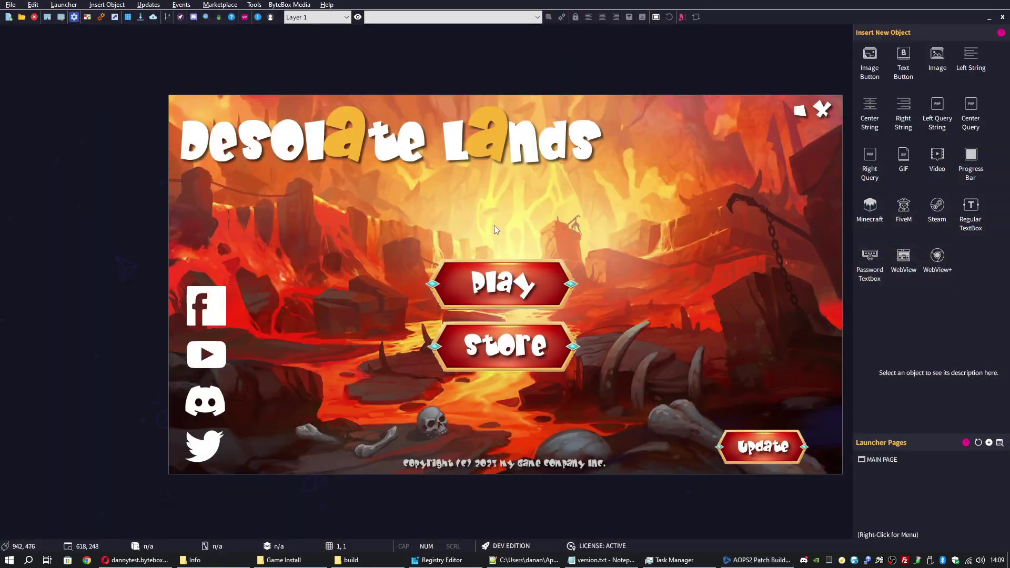
pyautogui.click(148, 4)
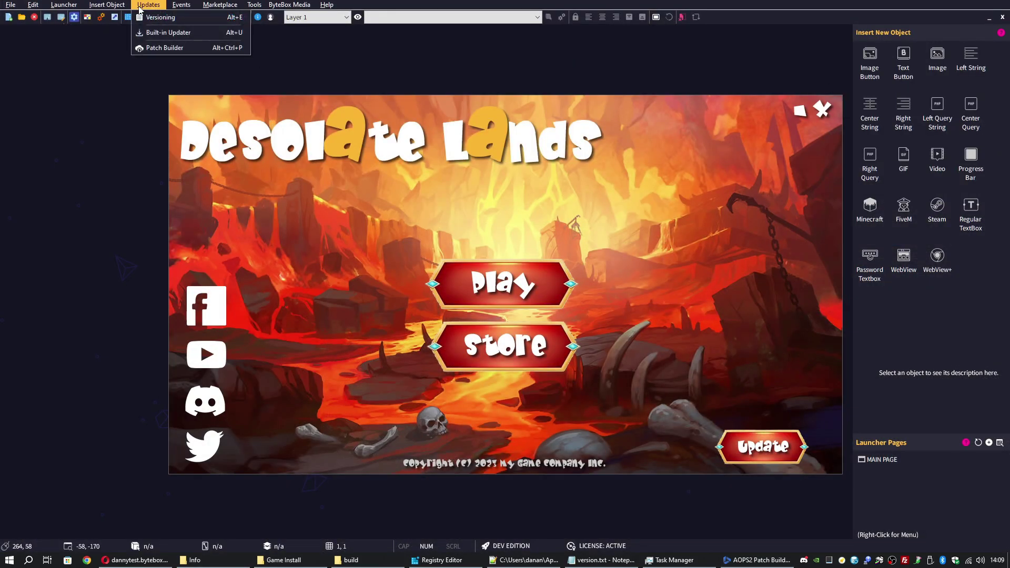
pyautogui.click(142, 5)
pyautogui.click(143, 5)
pyautogui.click(164, 47)
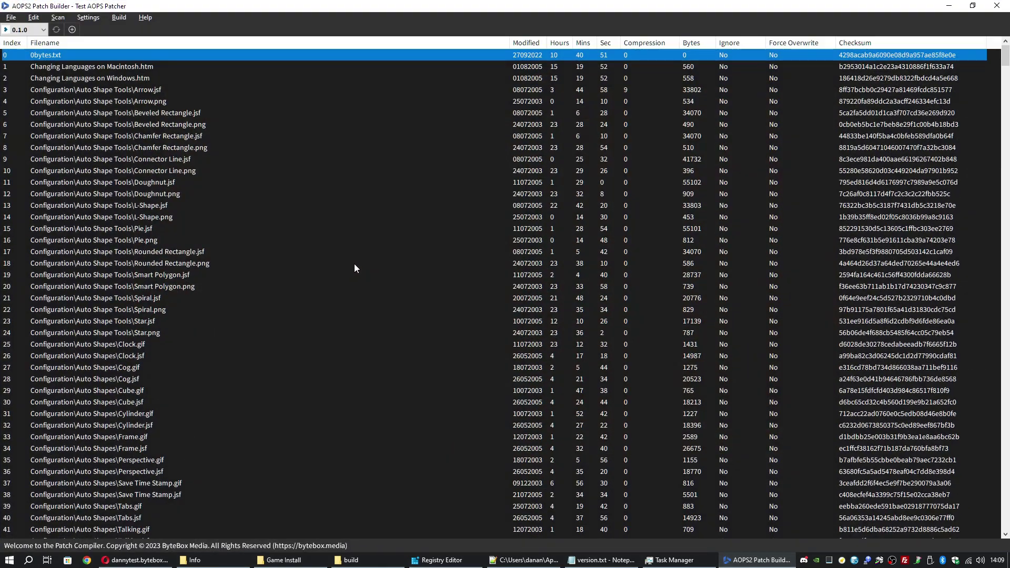
pyautogui.click(119, 18)
pyautogui.moveTo(91, 21)
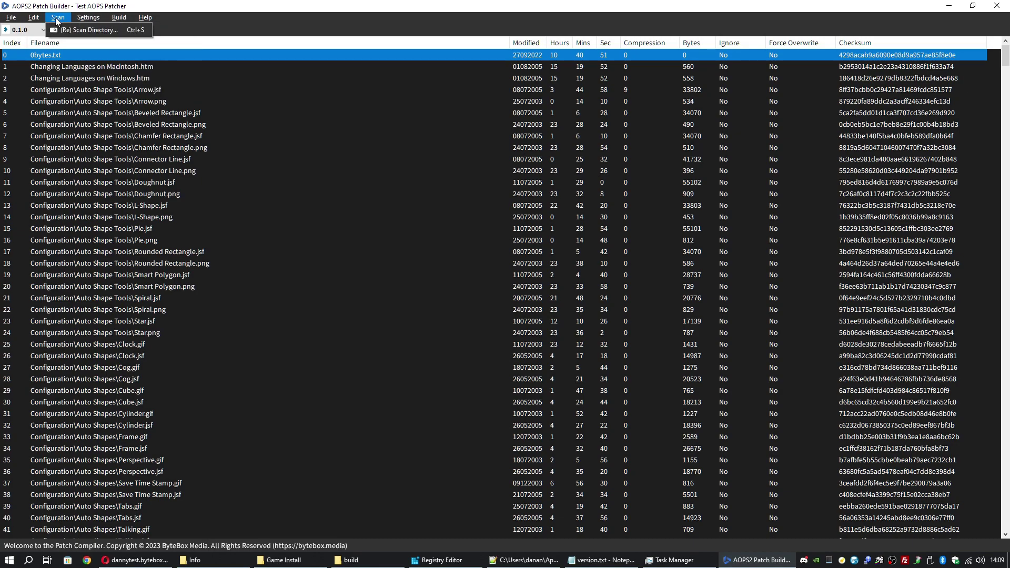
pyautogui.moveTo(121, 18)
pyautogui.click(632, 333)
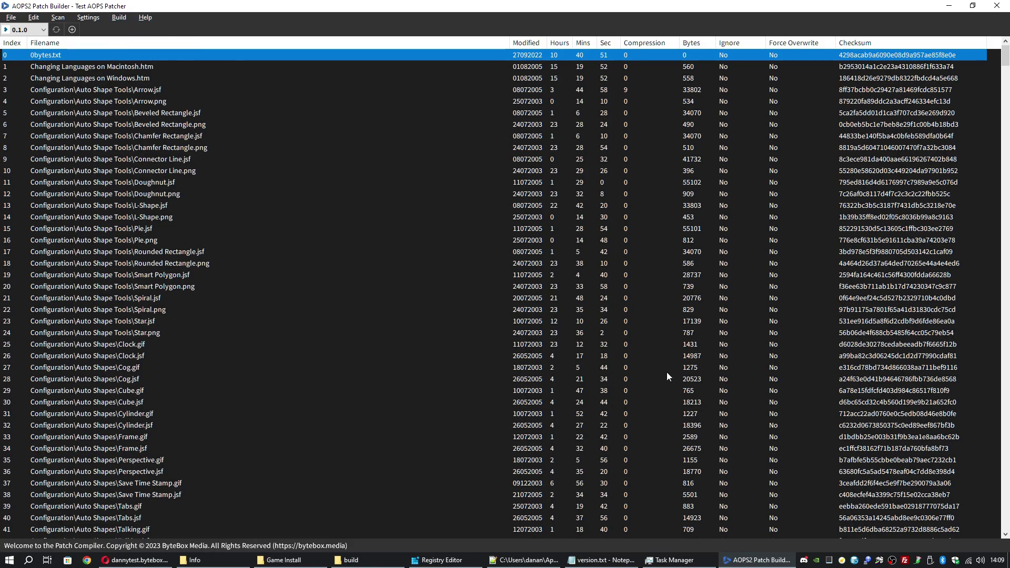
# Switch to the Game Install folder in File Explorer, browse its contents and open the data folder.
pyautogui.click(284, 561)
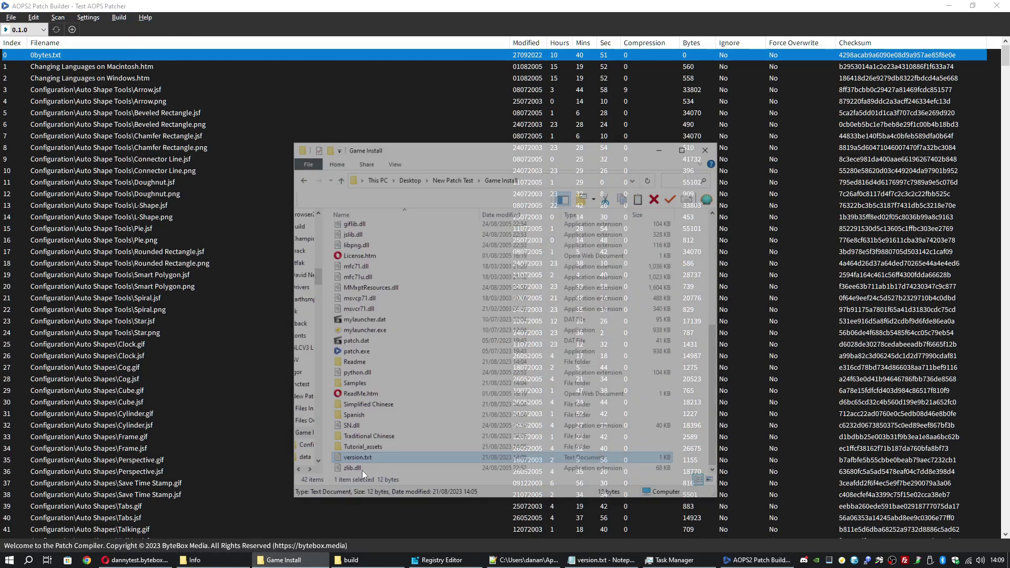
pyautogui.scroll(-3, 486, 239)
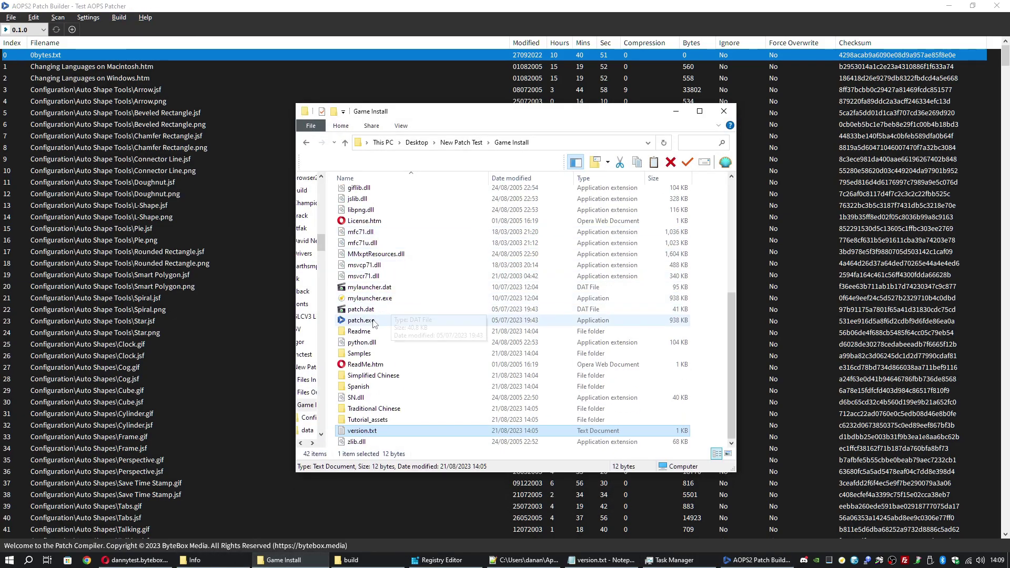
pyautogui.scroll(6, 371, 388)
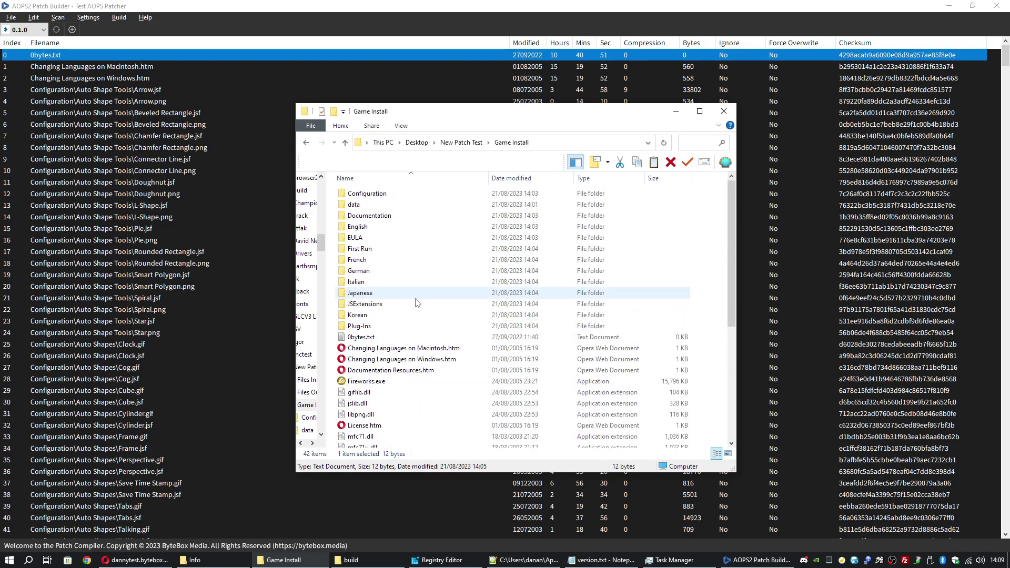
pyautogui.click(368, 194)
pyautogui.doubleClick(370, 205)
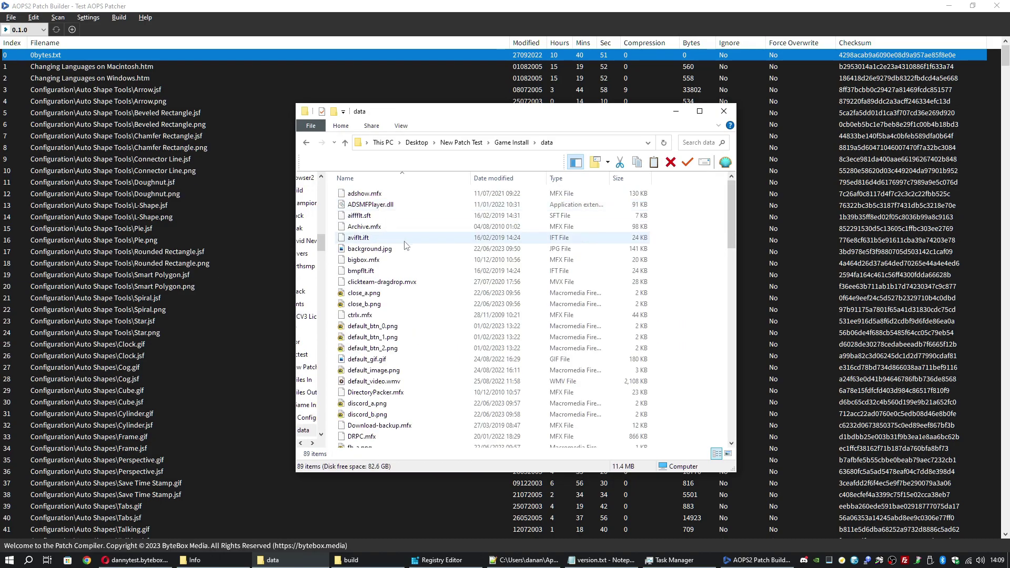
# Examine patch.cfg from the data folder in Notepad and close it, and check the remote httpdocs files in FileZilla.
pyautogui.scroll(-8, 411, 255)
pyautogui.scroll(-5, 400, 274)
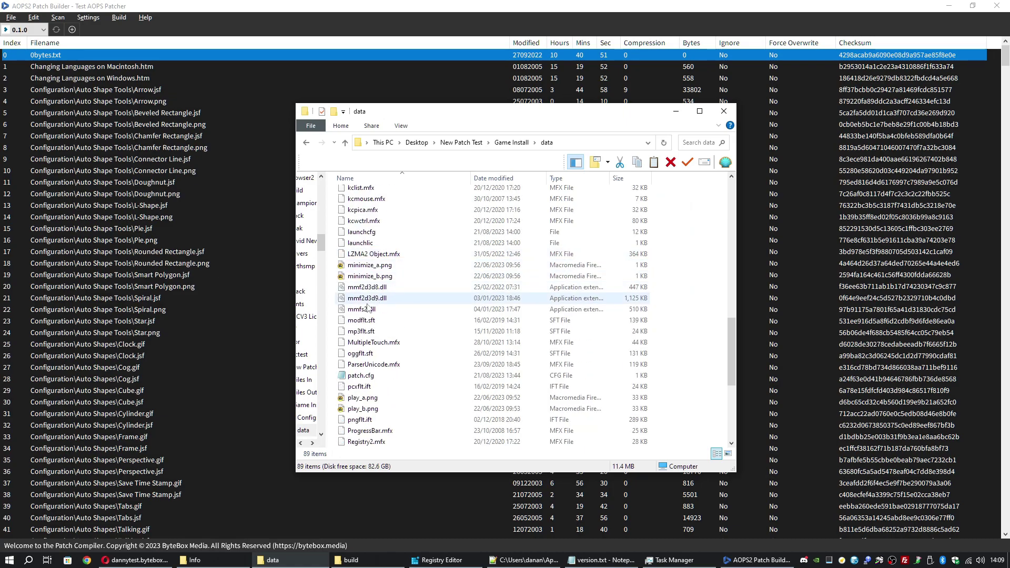
pyautogui.click(369, 343)
pyautogui.doubleClick(369, 342)
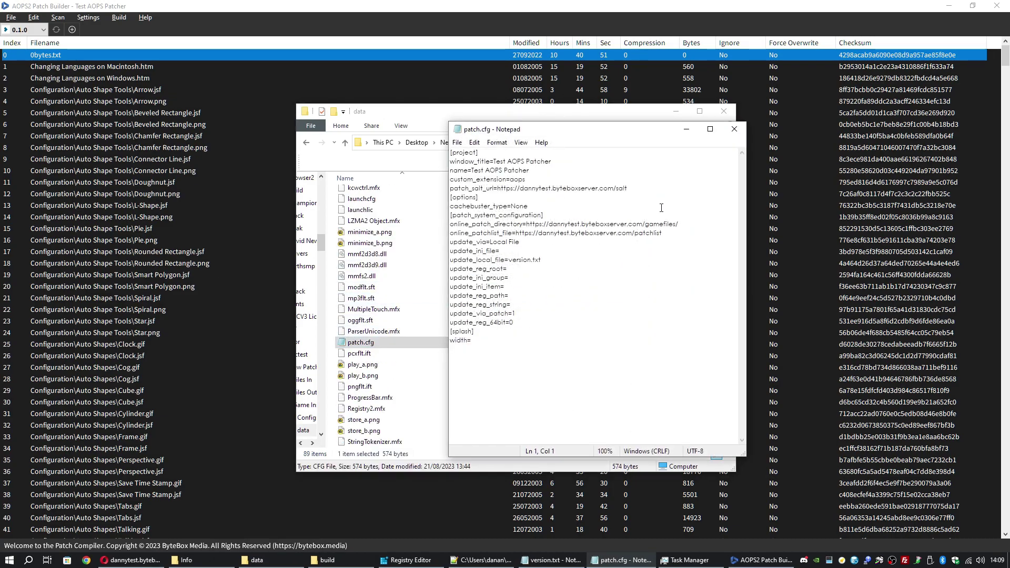
pyautogui.click(735, 129)
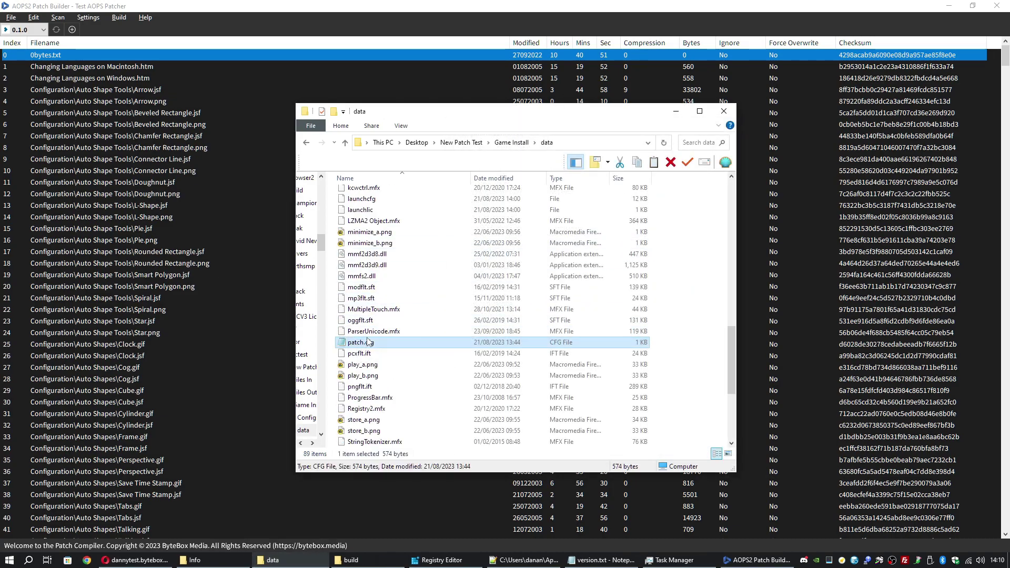
pyautogui.click(904, 560)
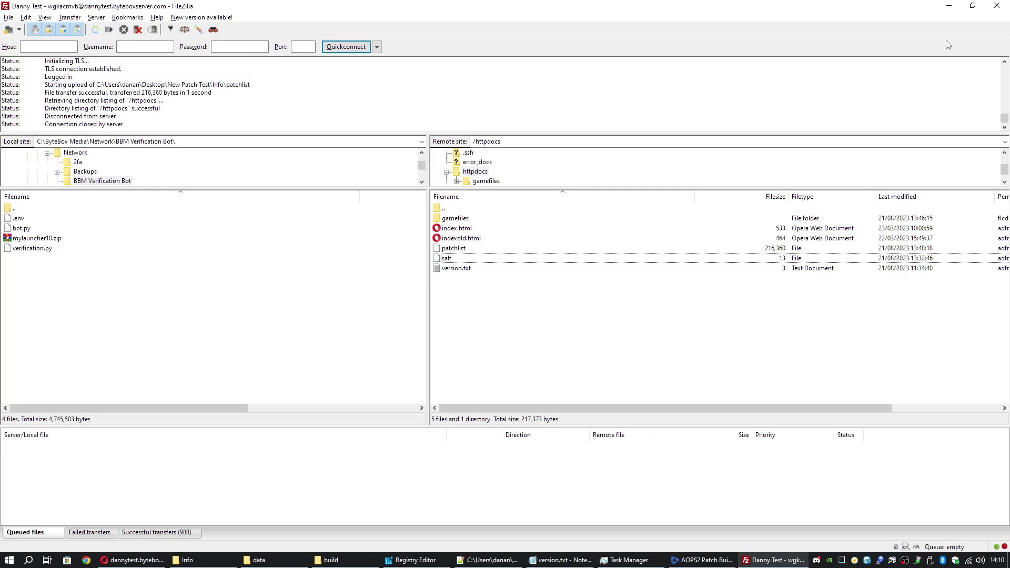
pyautogui.click(949, 6)
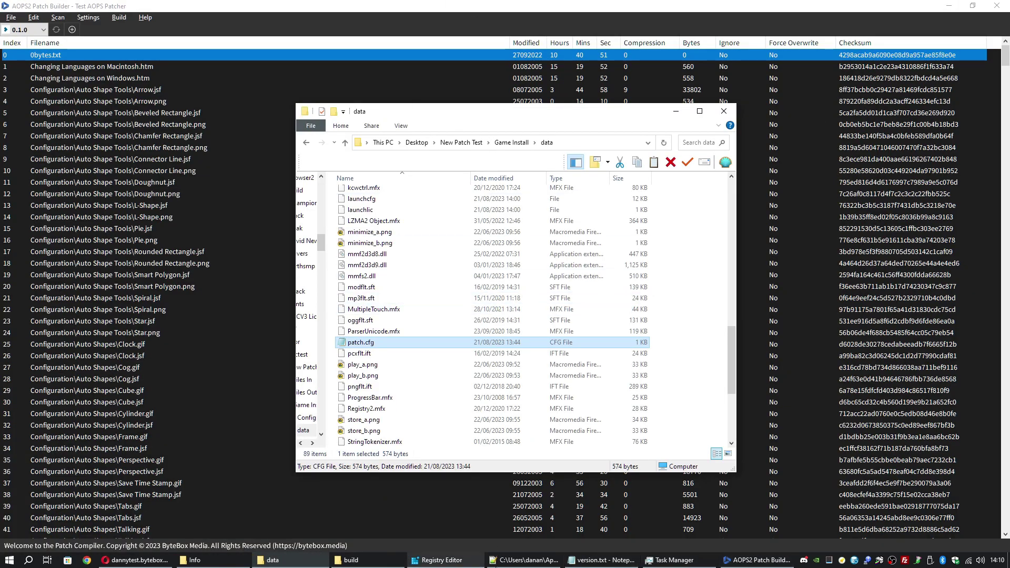
# Switch to Game Launcher Creator and open the Patch System action under Update Available in the versioning settings to examine its parameters.
pyautogui.click(842, 560)
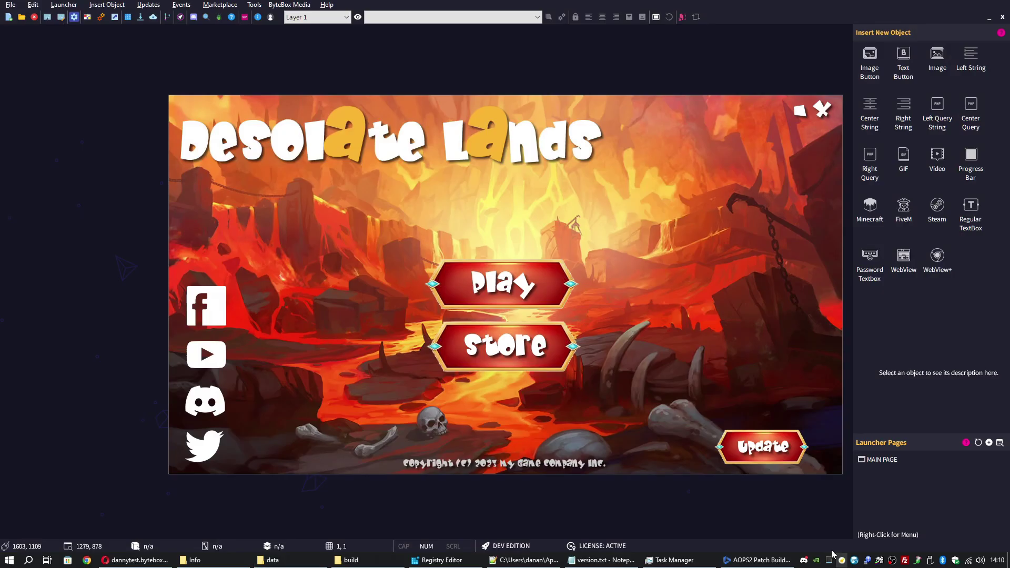
pyautogui.click(151, 6)
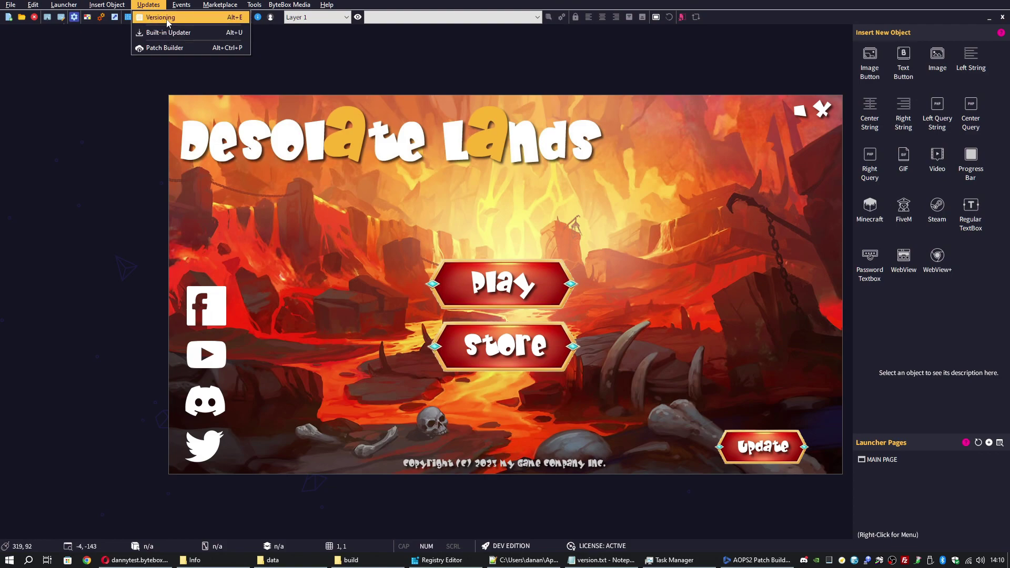
pyautogui.click(167, 18)
pyautogui.click(362, 190)
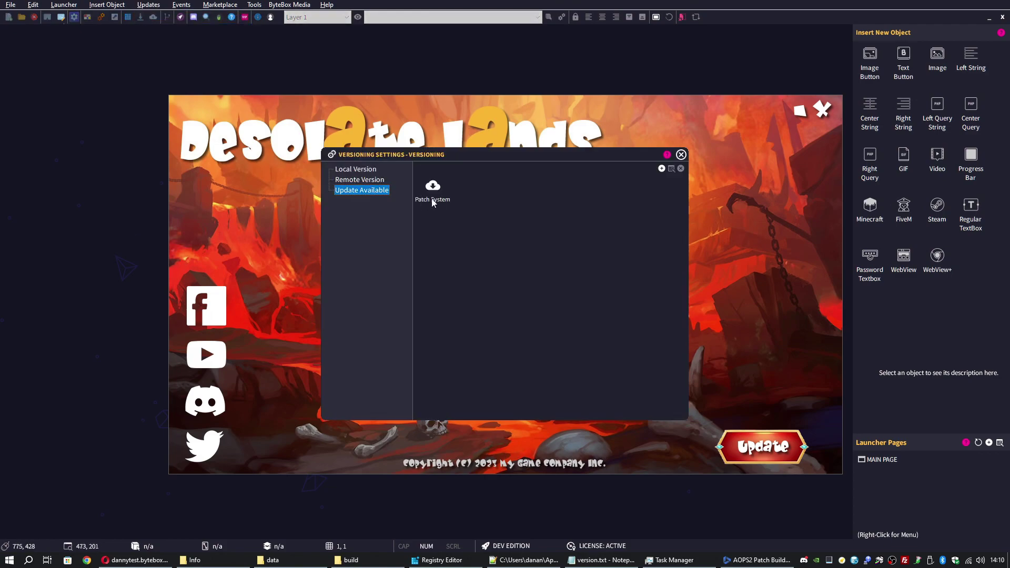
pyautogui.click(432, 188)
pyautogui.click(671, 169)
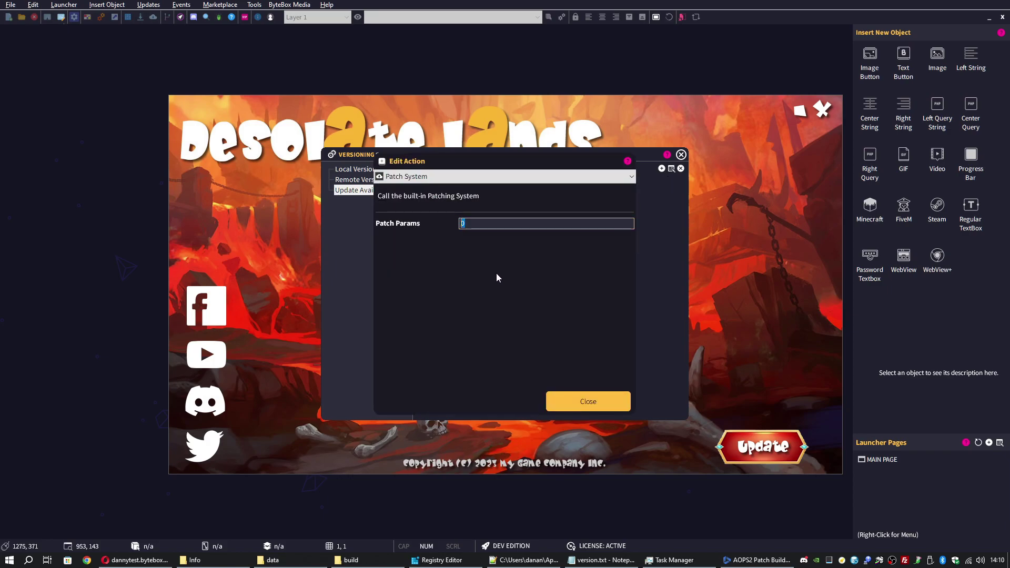
# Check FileZilla's remote files again, return to the launcher editor and close the Patch System action and versioning settings.
pyautogui.click(904, 560)
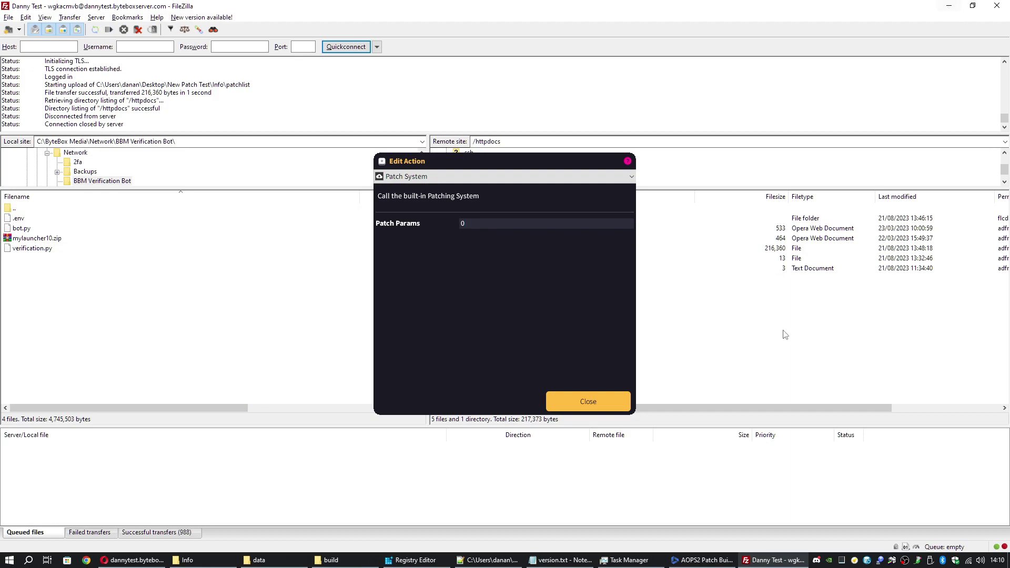
pyautogui.click(949, 6)
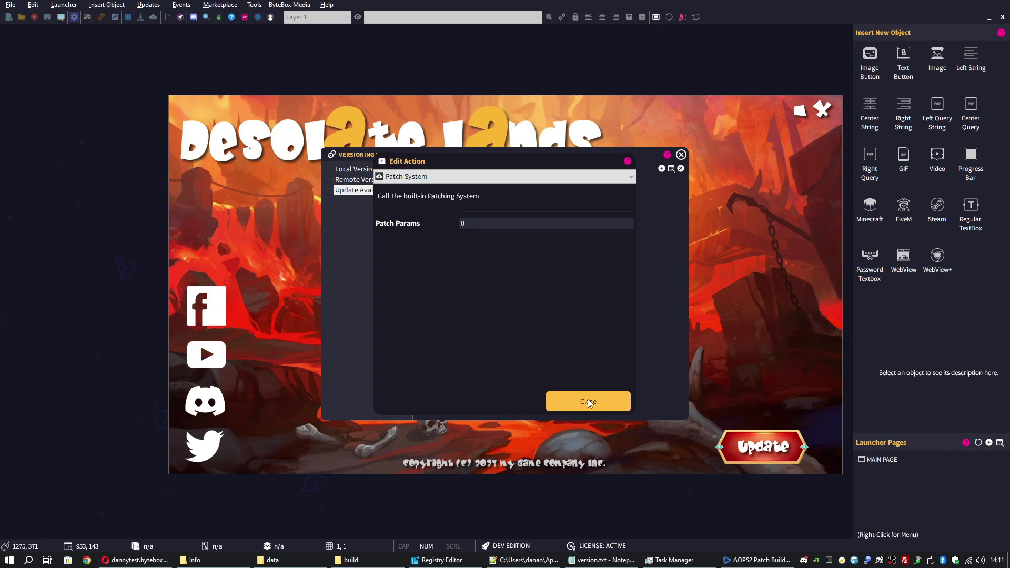
pyautogui.click(588, 402)
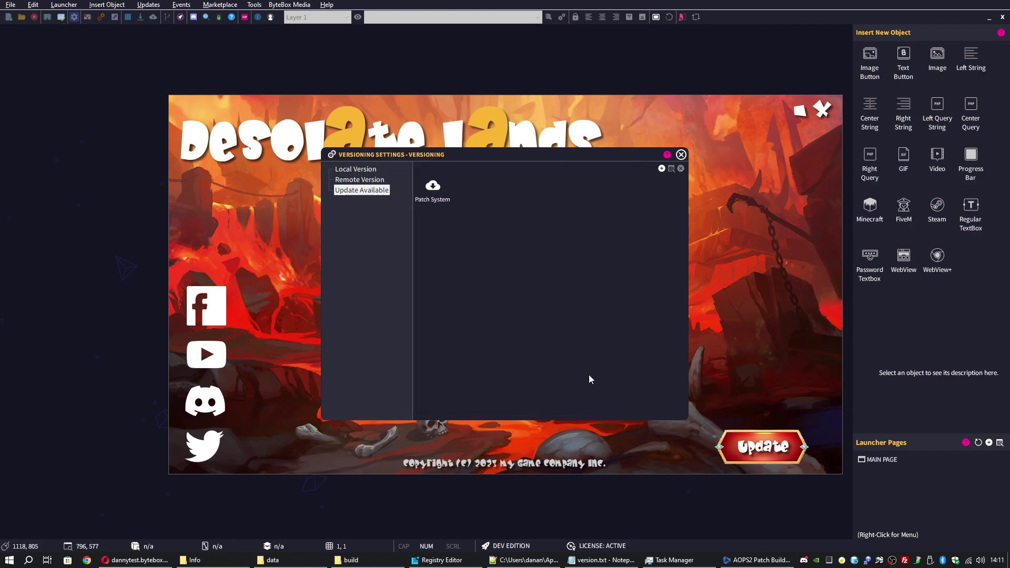
pyautogui.click(682, 154)
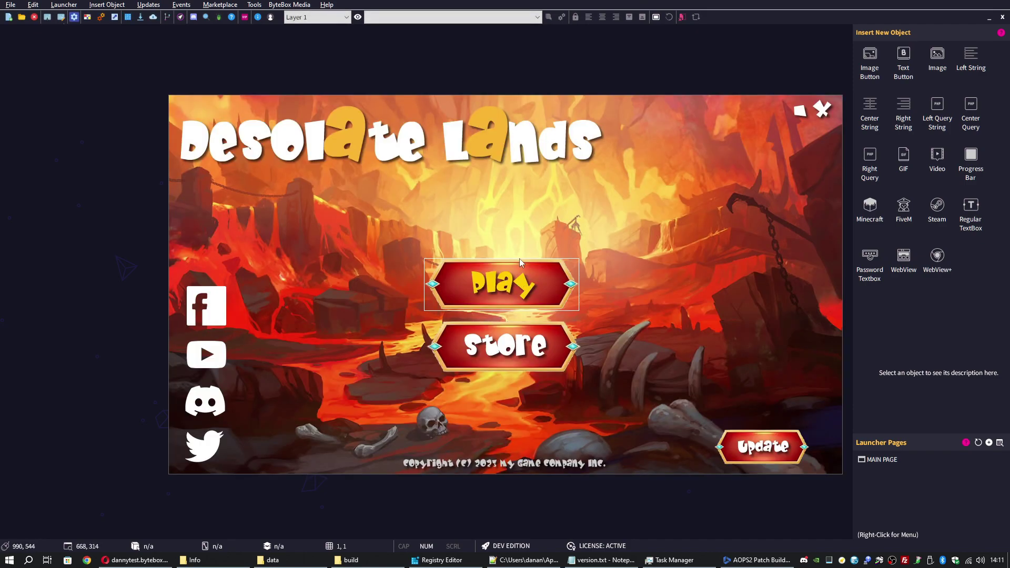